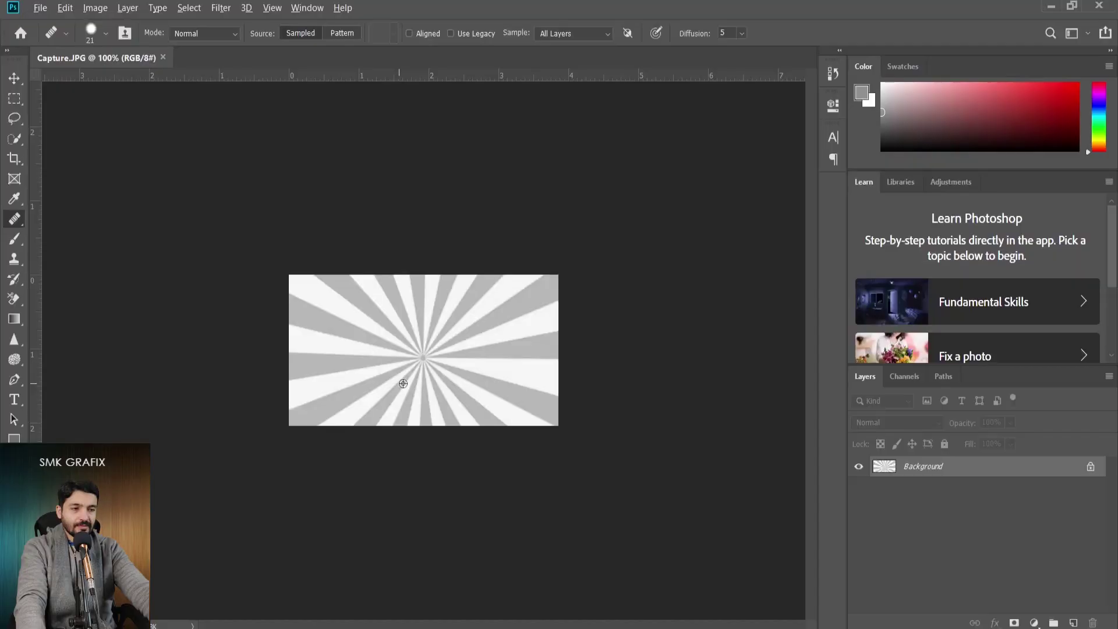
Unlock the Background layer and add the text "Photoshop" at 44 pt, centred over the sunburst
left_click(1090, 466)
key("t")
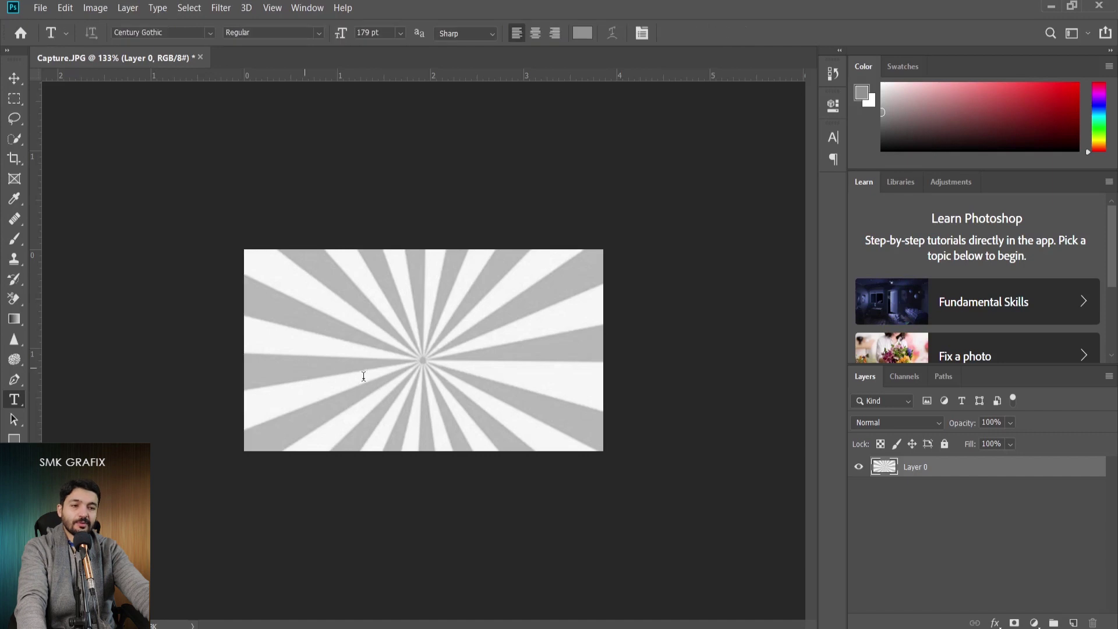
left_click(363, 376)
type("Pn")
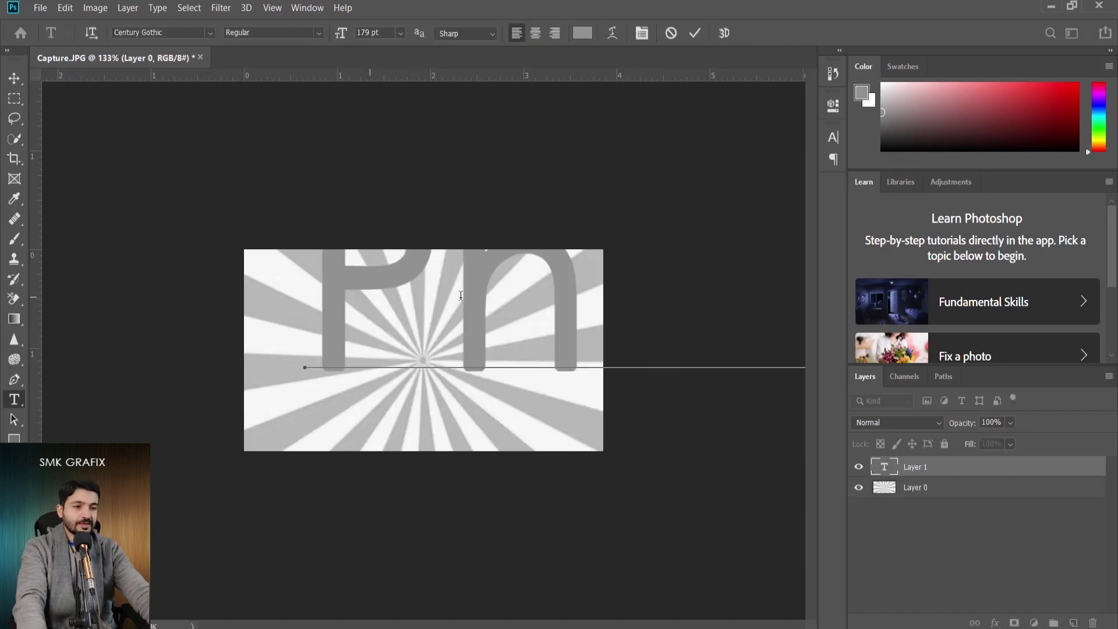
key("ctrl+a")
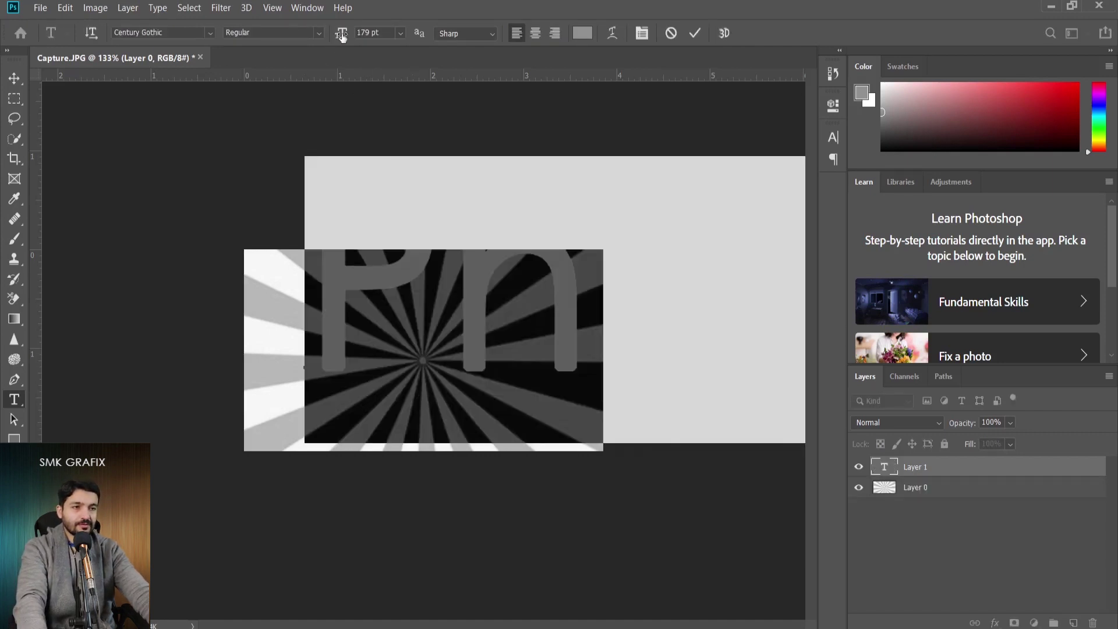
left_click_drag(301, 39, 232, 43)
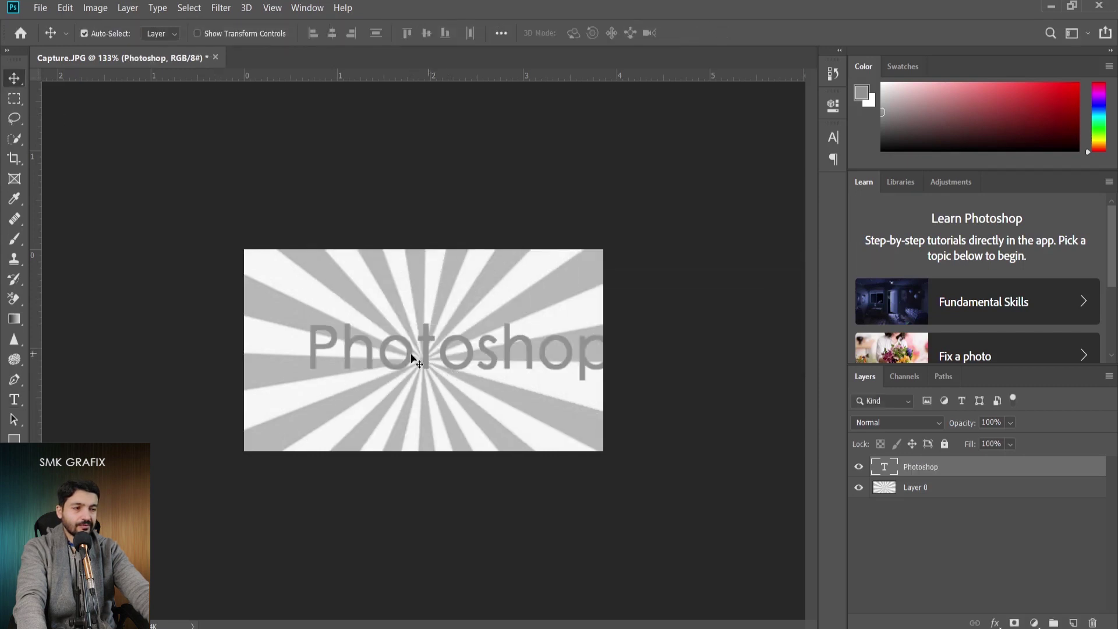
left_click_drag(411, 355, 382, 371)
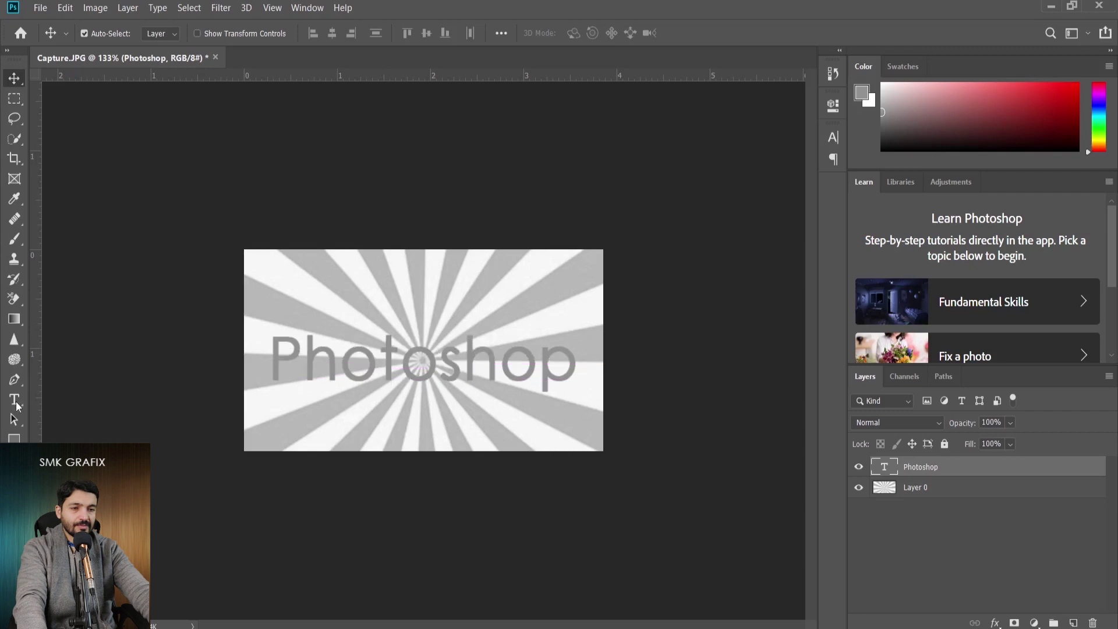
Change the font of the "Photoshop" text to Broadway and recentre the text on the sunburst
key("t")
left_click(443, 353)
key("ctrl+a")
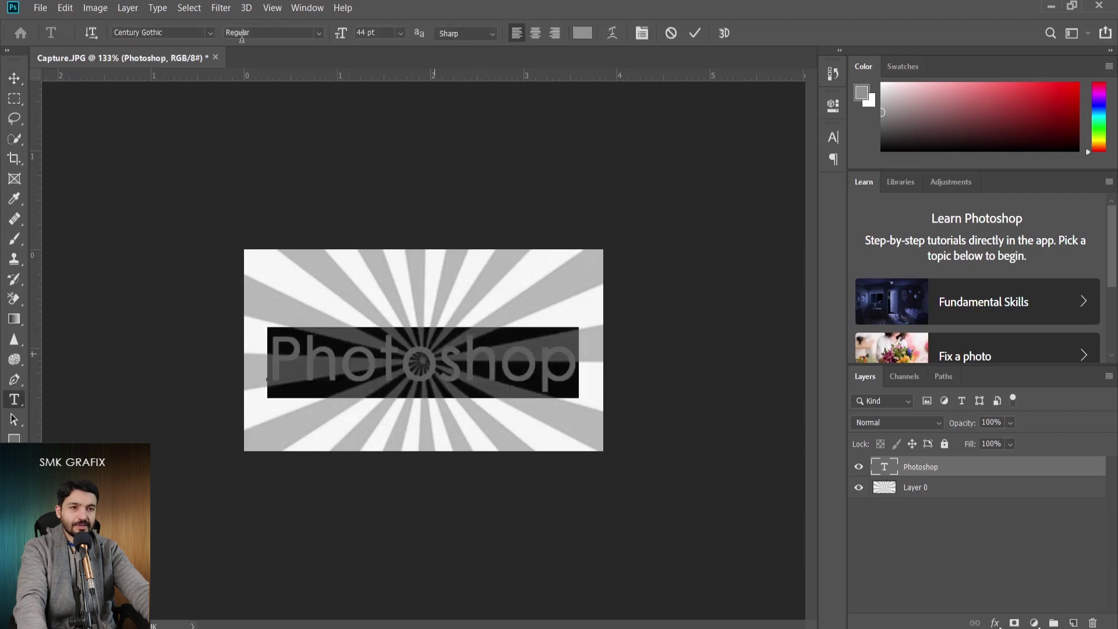
left_click(207, 35)
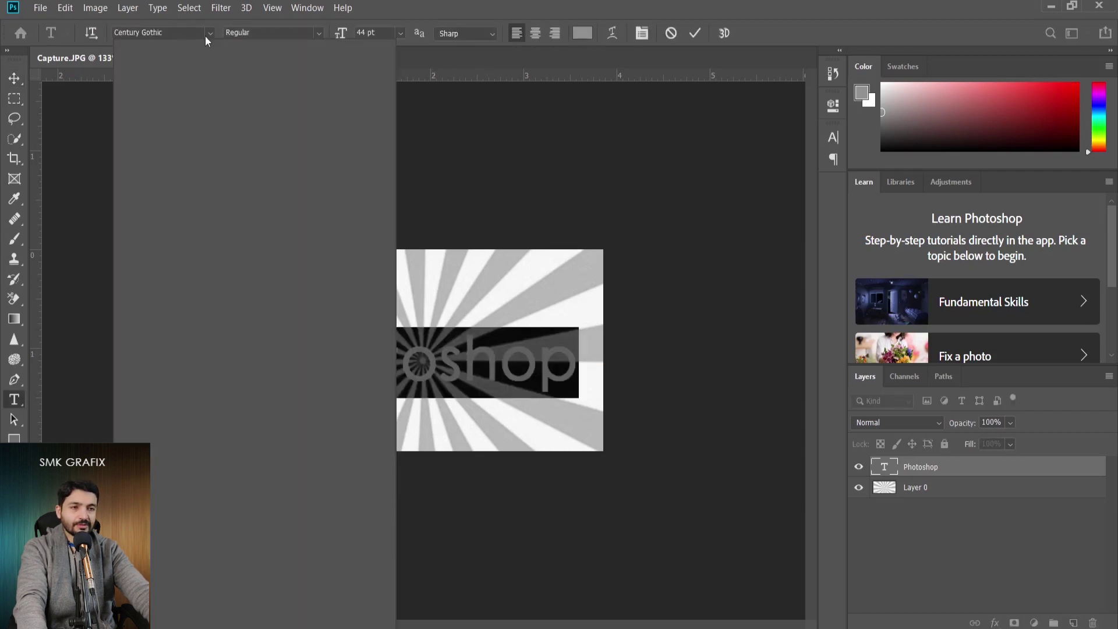
left_click(295, 391)
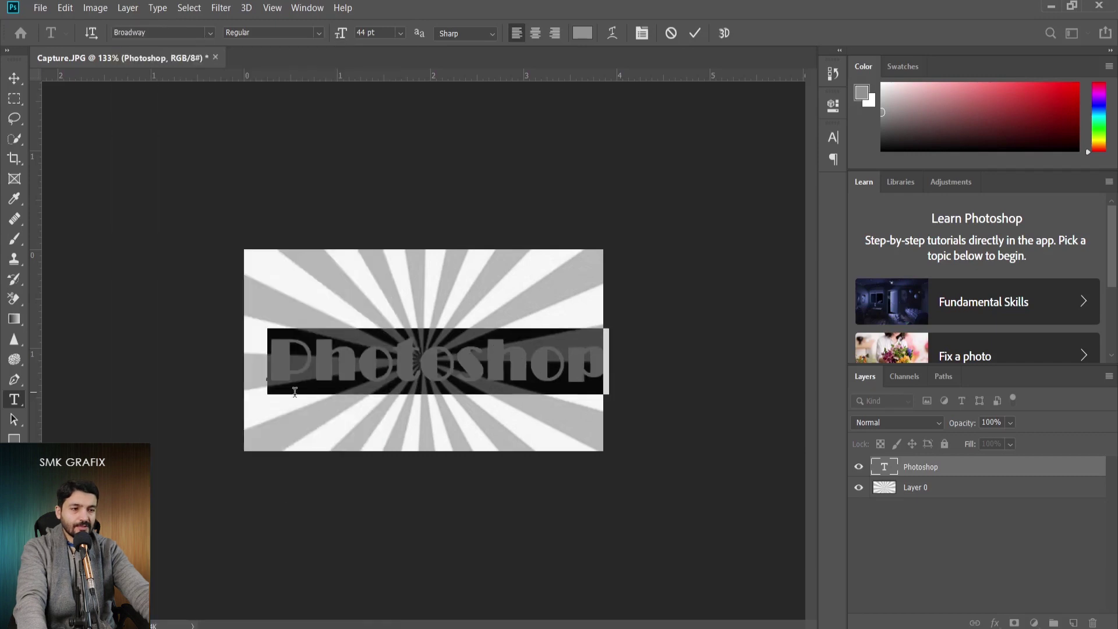
key("ctrl+Return")
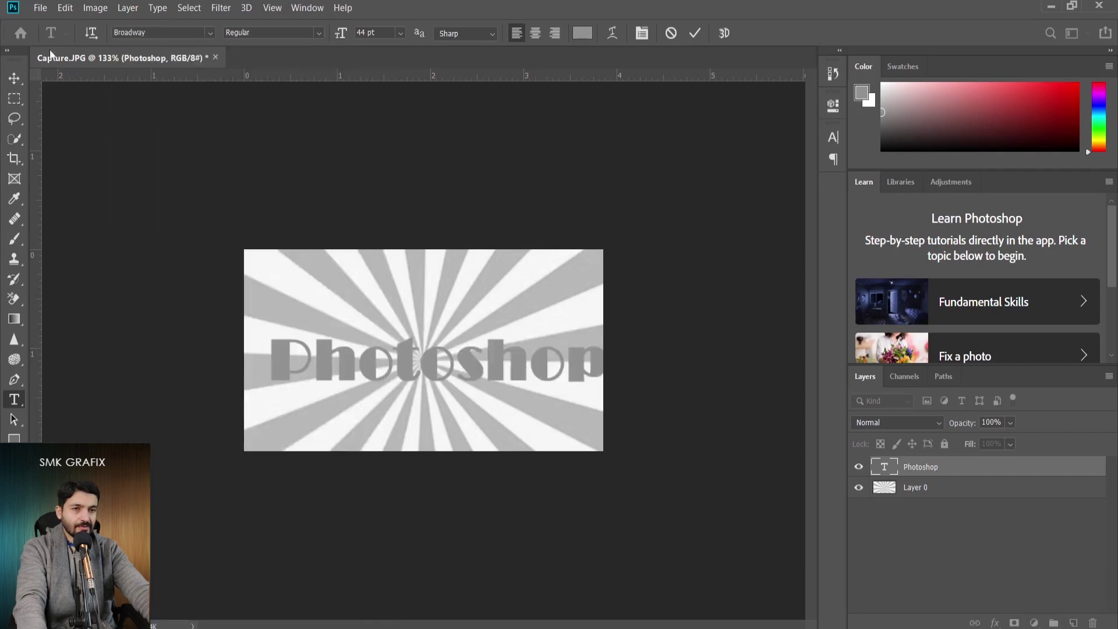
key("v")
left_click_drag(405, 367, 392, 367)
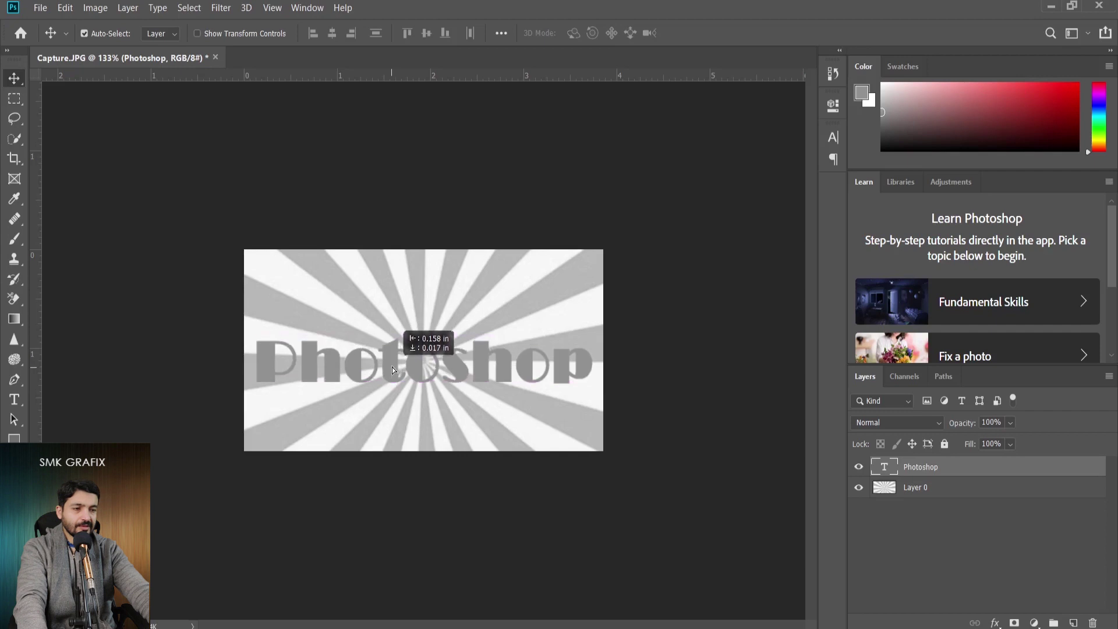
Set the colour of the "Photoshop" text to yellow fedd01
double_click(393, 367)
left_click(587, 33)
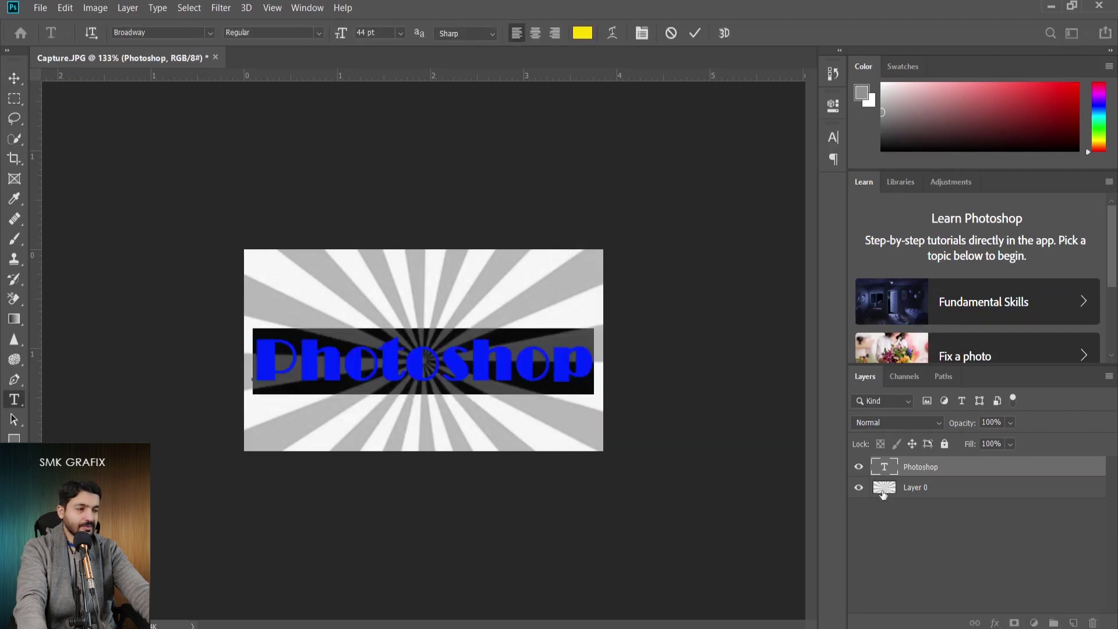
Add a Solid Color fill layer in light blue 00b4ff directly above Layer 0
left_click(883, 494)
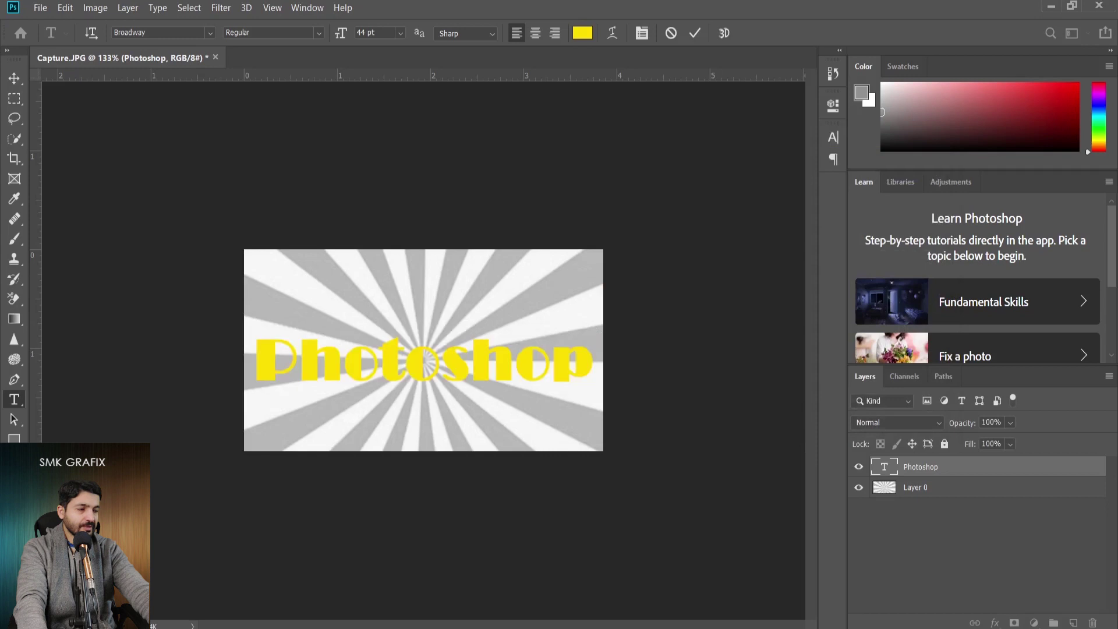
left_click(1034, 622)
left_click(1013, 352)
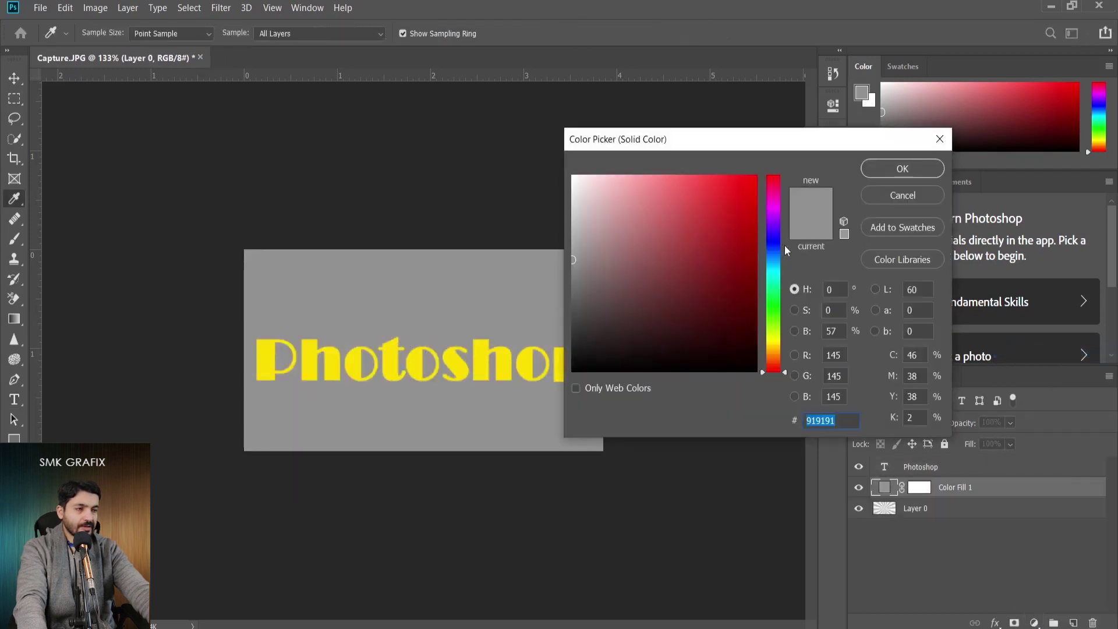
type("00b4ff")
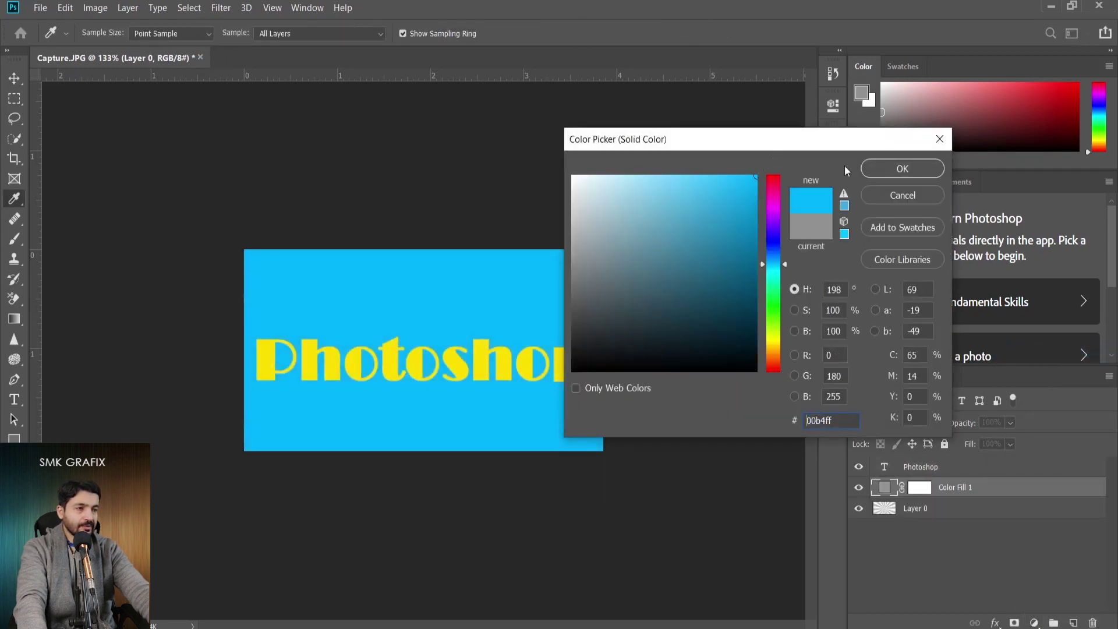
left_click(889, 172)
Set the blend mode of the Color Fill 1 layer to Hard Light
left_click(944, 487)
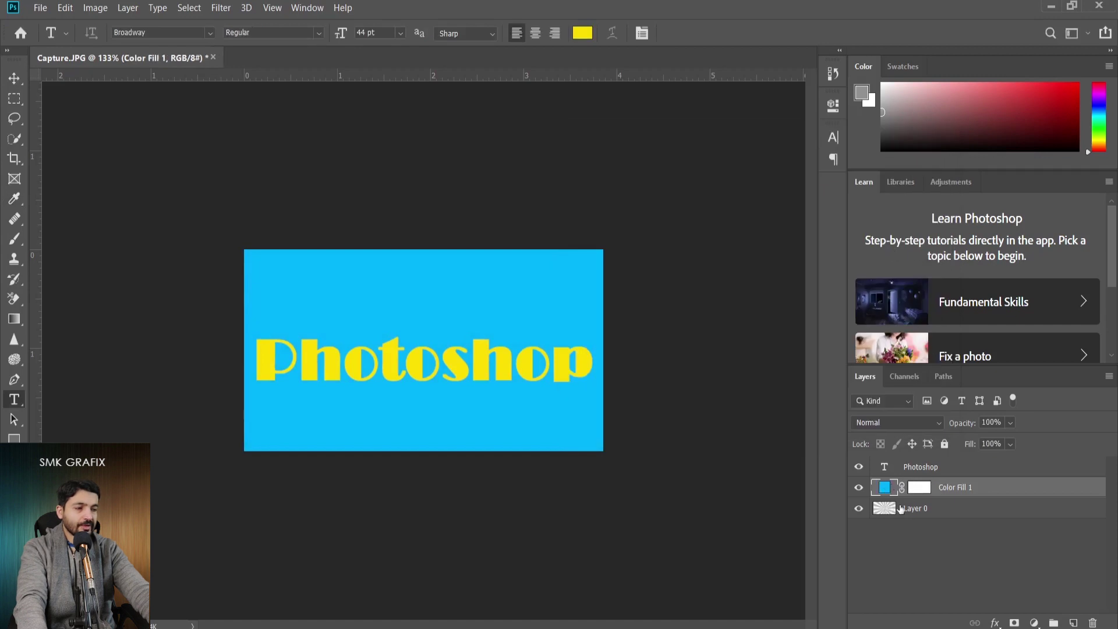
left_click(894, 423)
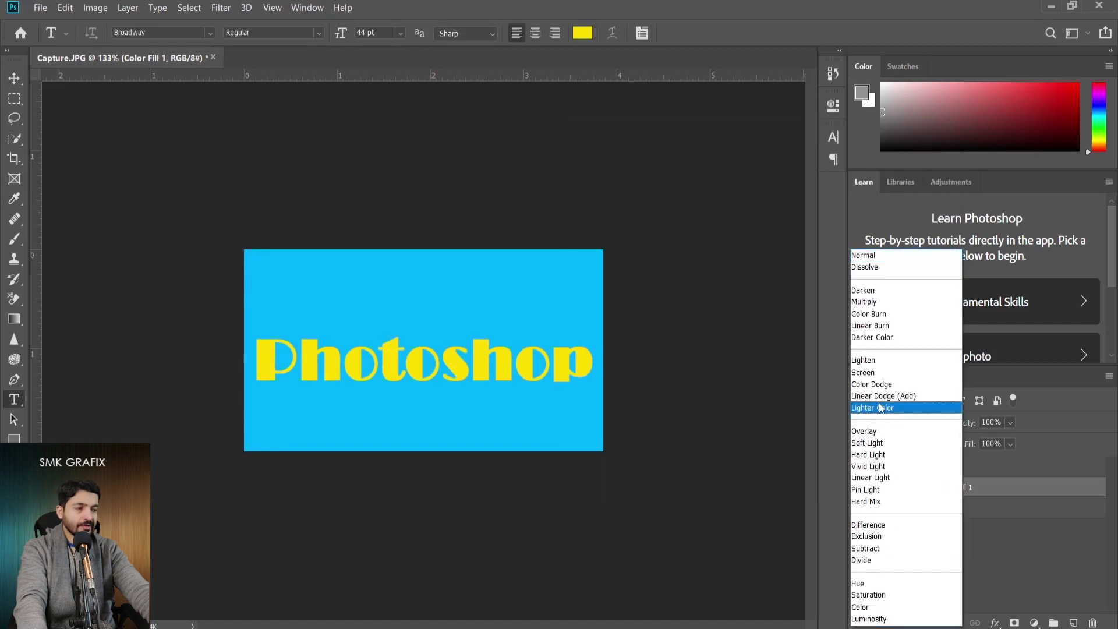
left_click(868, 454)
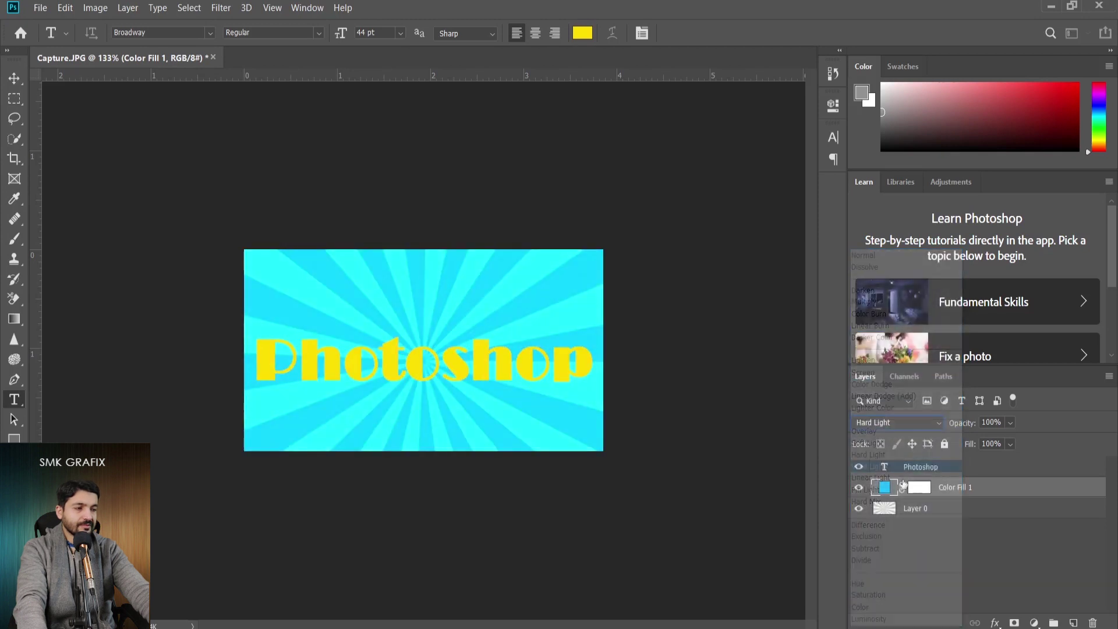
Lower the opacity of Layer 0 to about 54% and change the Color Fill 1 colour to blue 0070d8
left_click(894, 509)
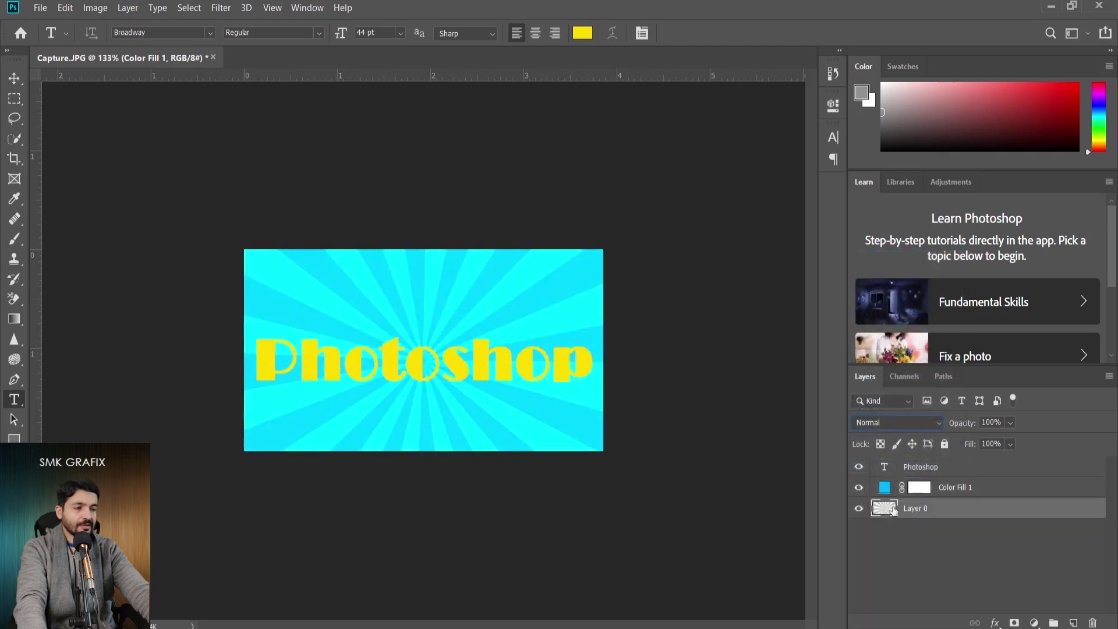
left_click(1009, 424)
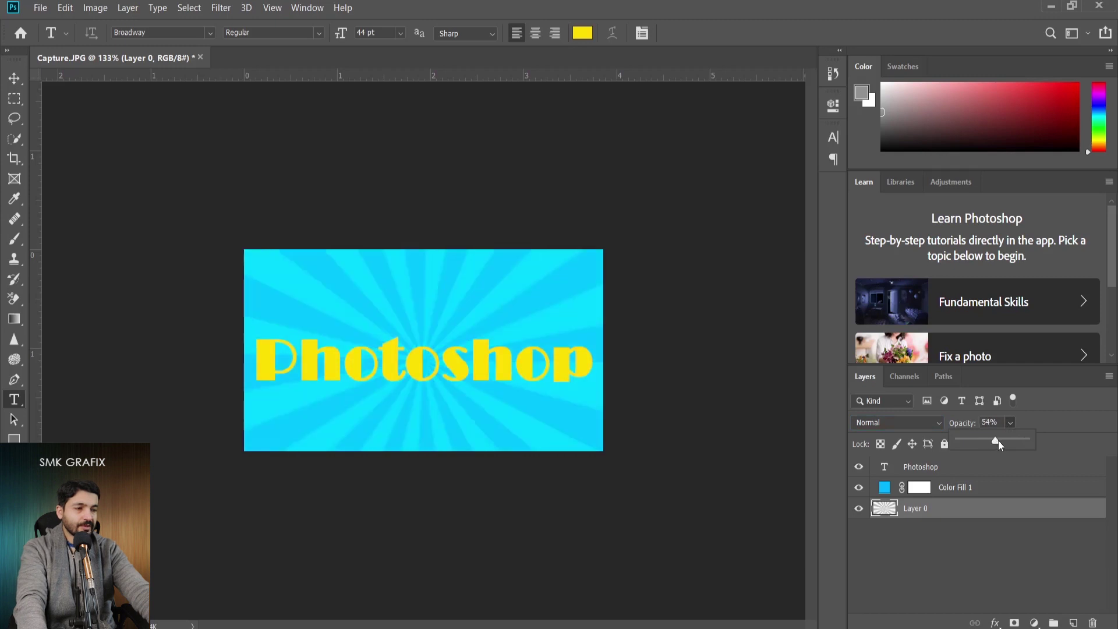
left_click(949, 487)
key("v")
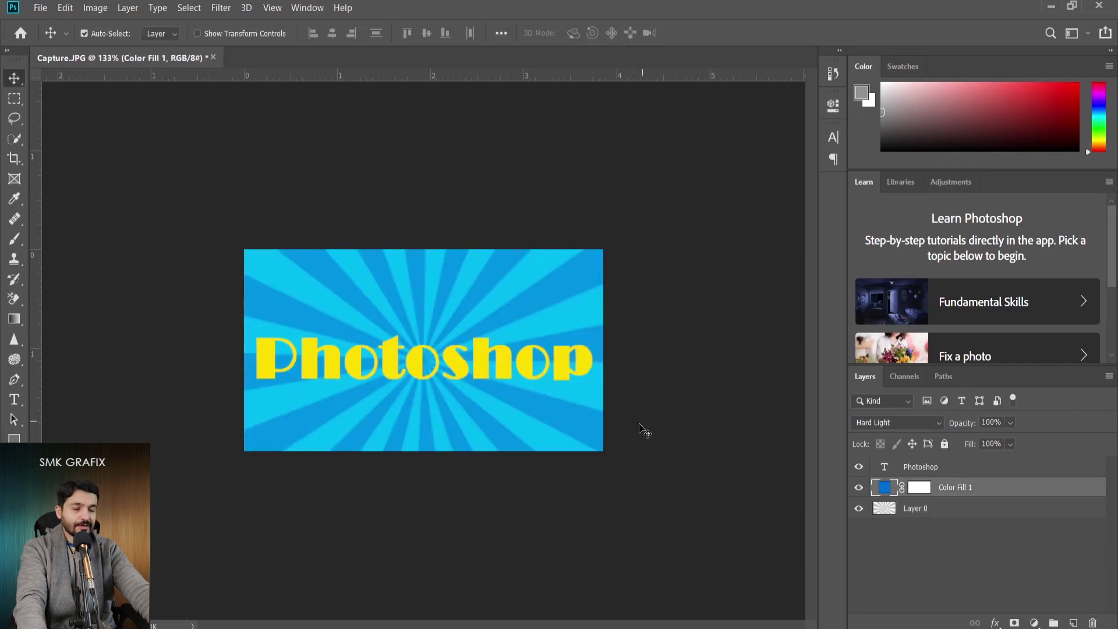
Save the blue design as a JPEG copy in the gif folder with the default JPEG options
key("ctrl+shift+s")
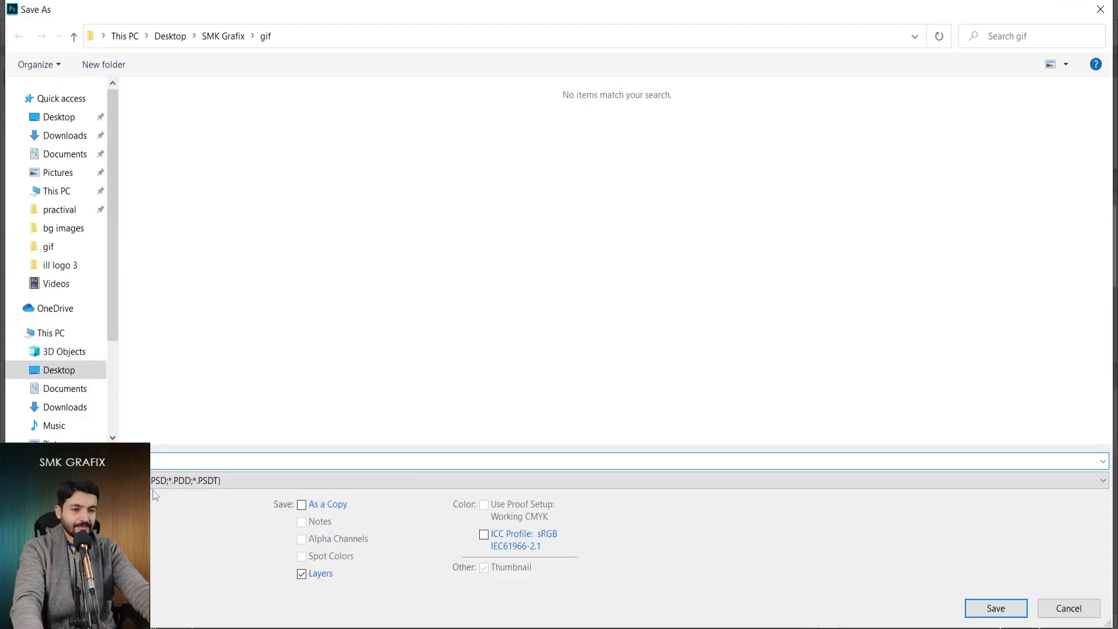
left_click(153, 487)
left_click(152, 319)
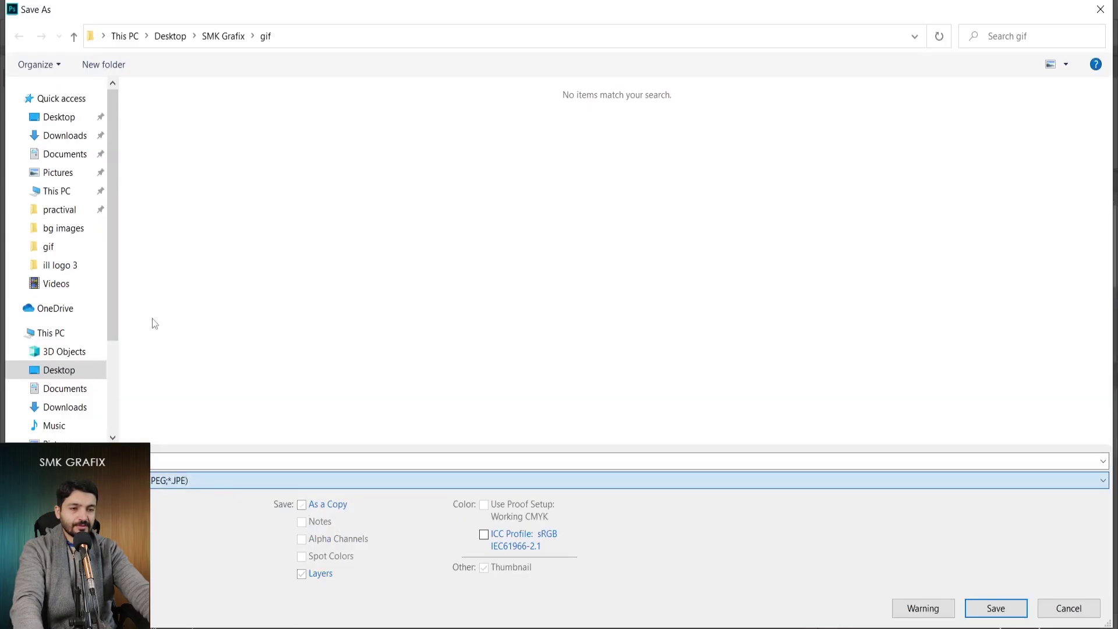
left_click(179, 454)
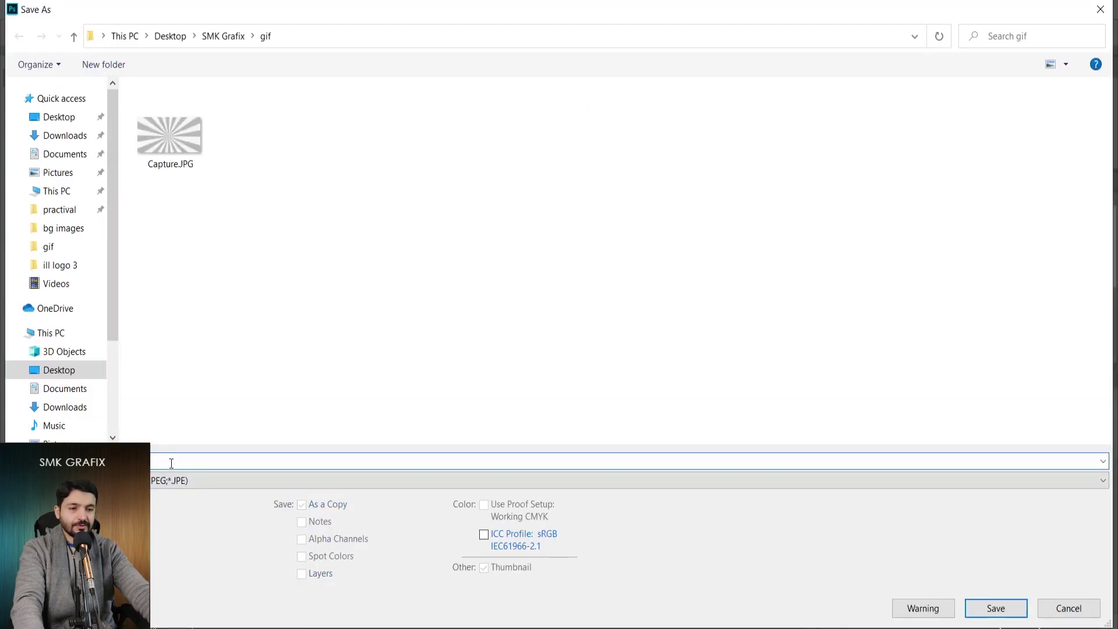
left_click(996, 607)
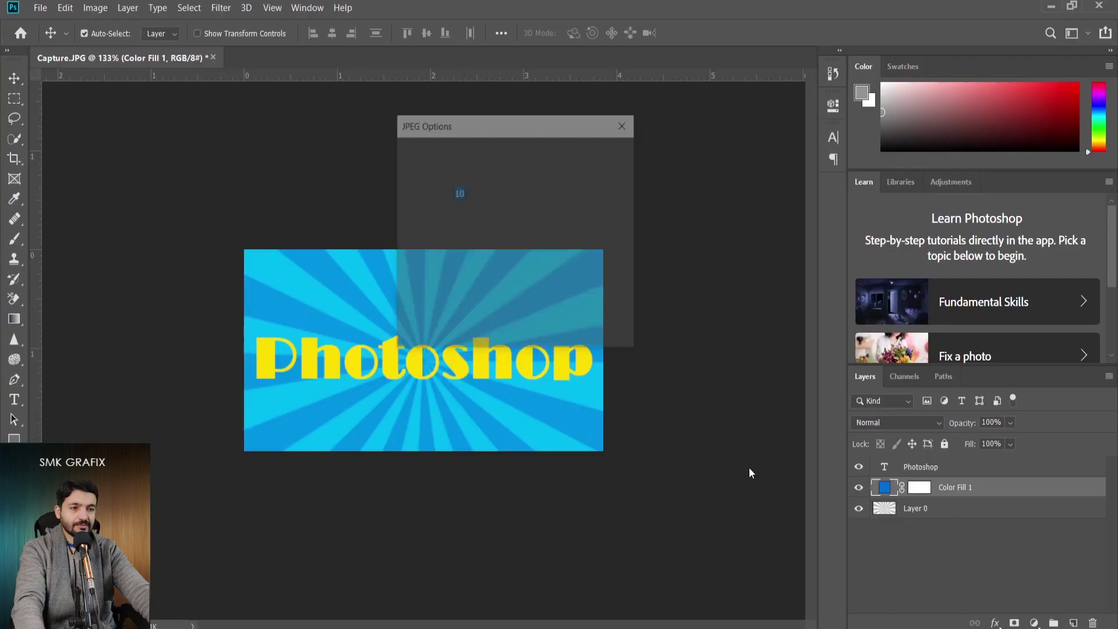
key("Return")
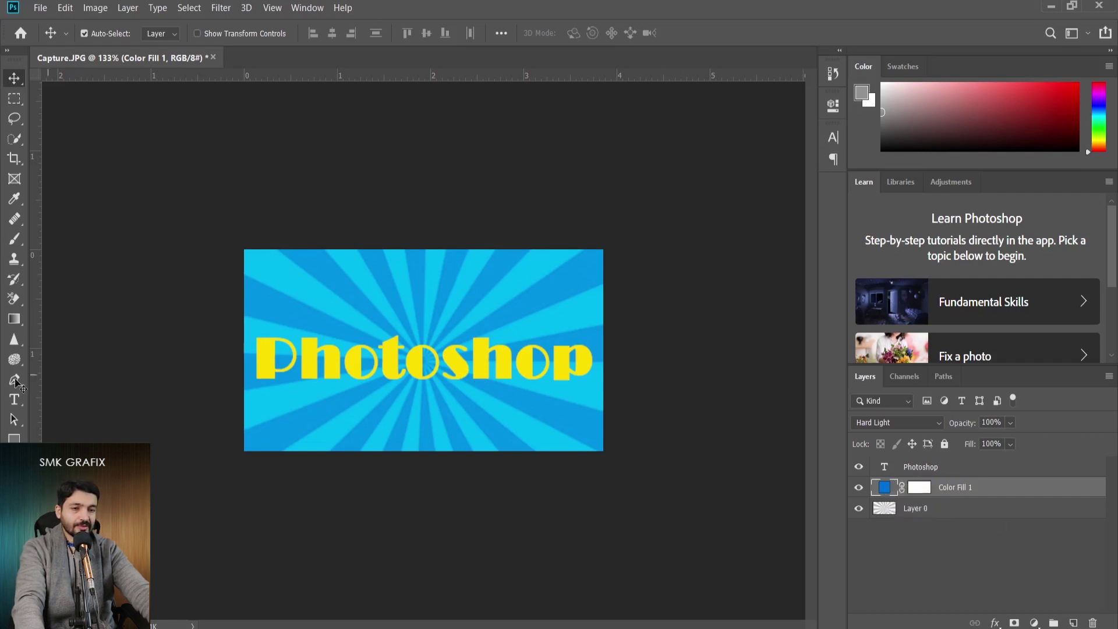
Recolour the "Photoshop" text to blue 0093e4, sampled from a dark ray of the background
left_click(15, 400)
left_click(466, 370)
left_click(583, 32)
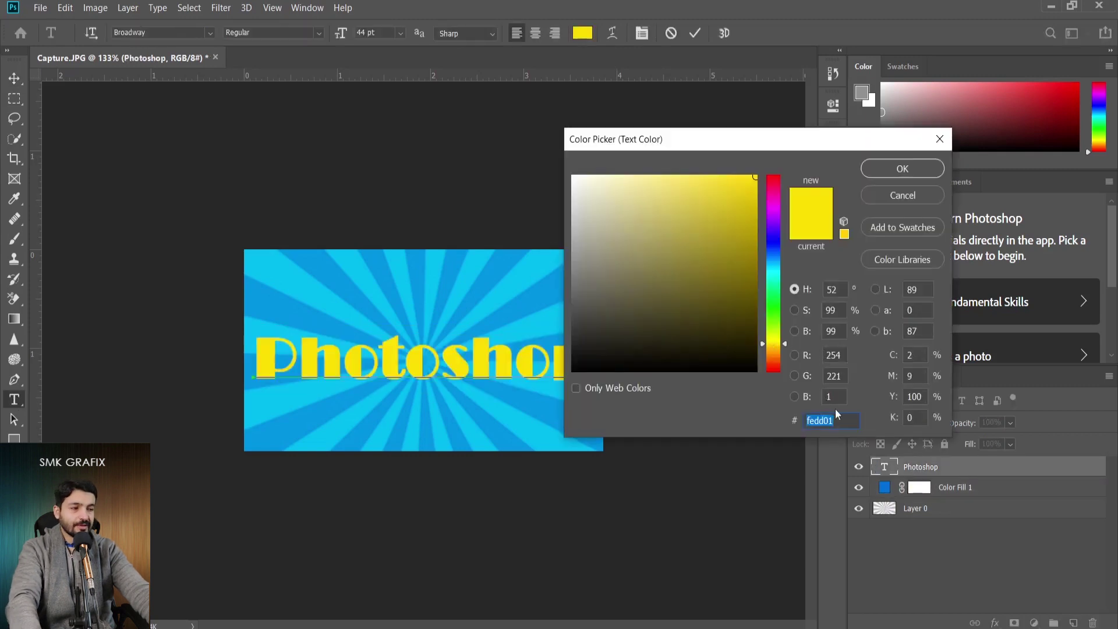
left_click(910, 173)
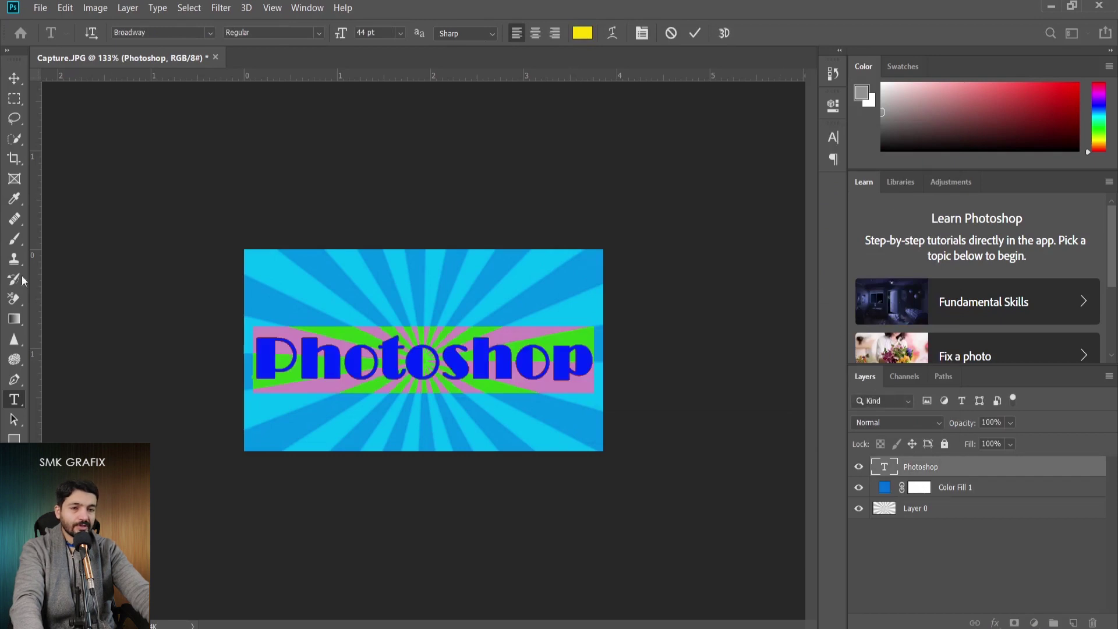
left_click(584, 35)
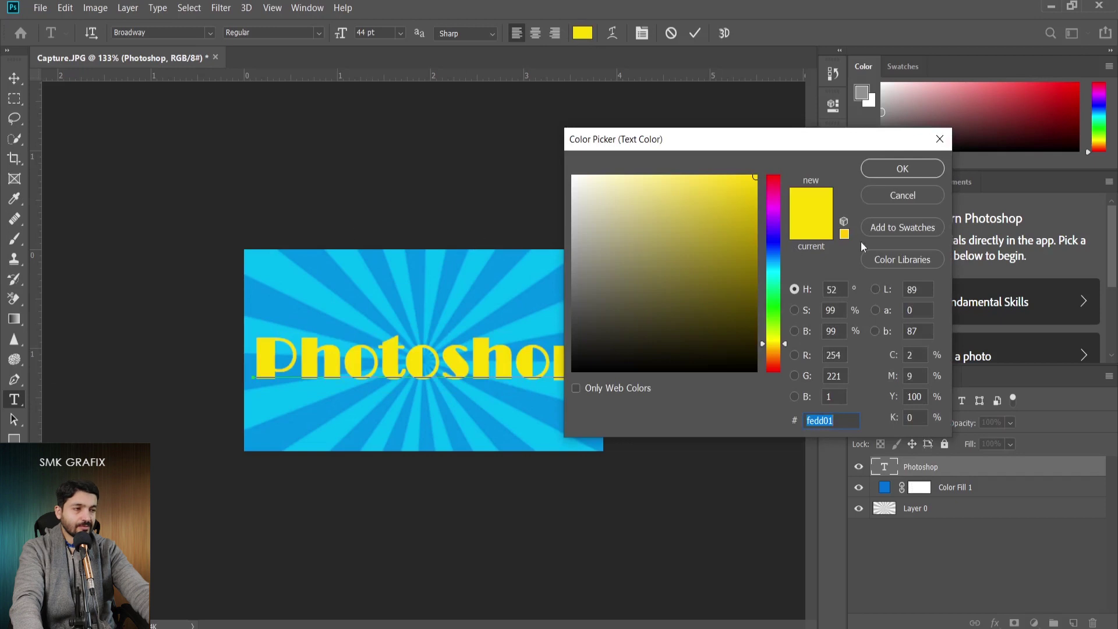
left_click(428, 294)
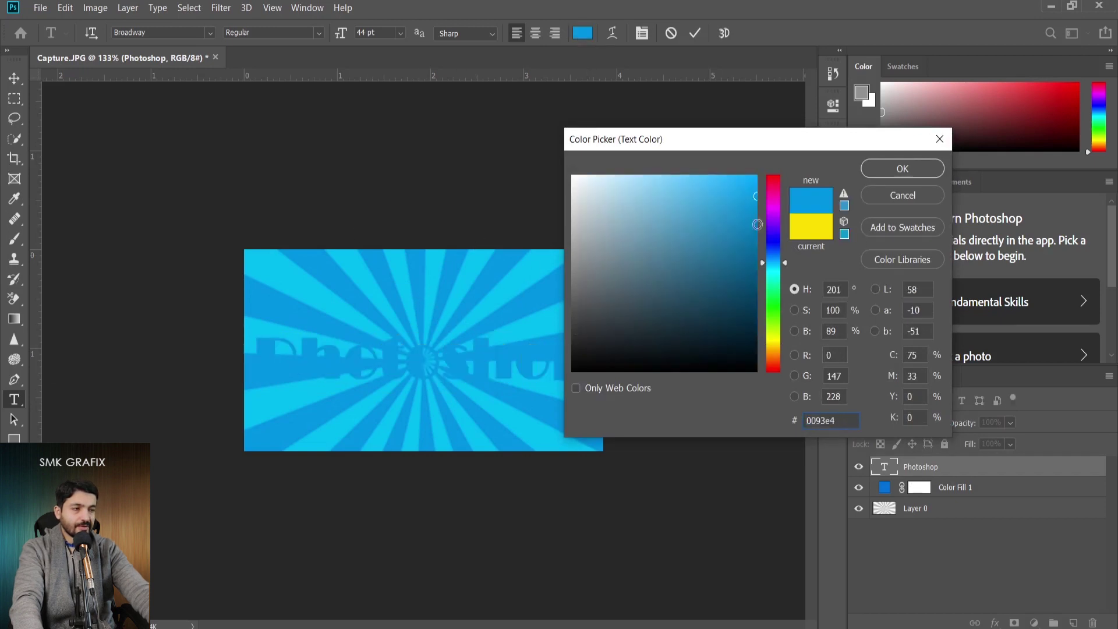
left_click(923, 174)
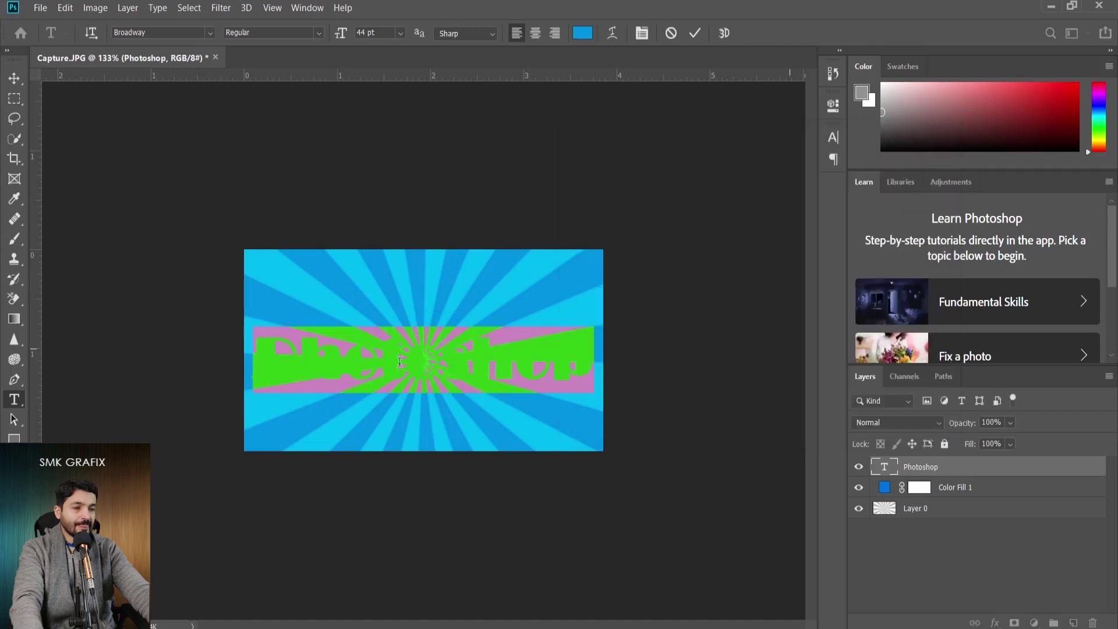
Set the colour of the Color Fill 1 layer to yellow fedd01
double_click(886, 488)
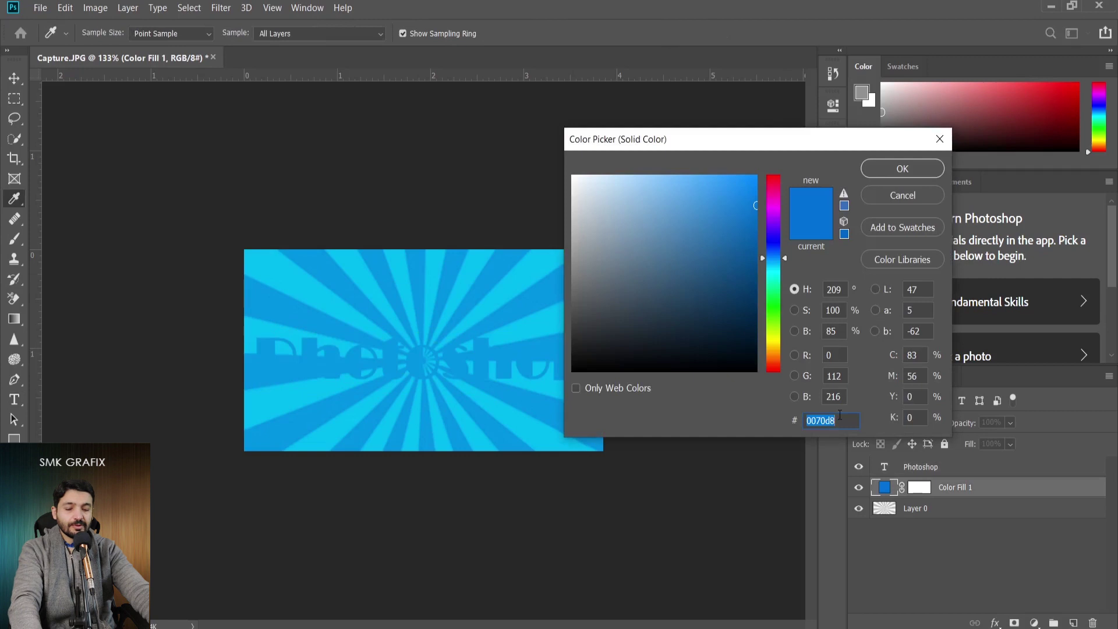
type("fedd01")
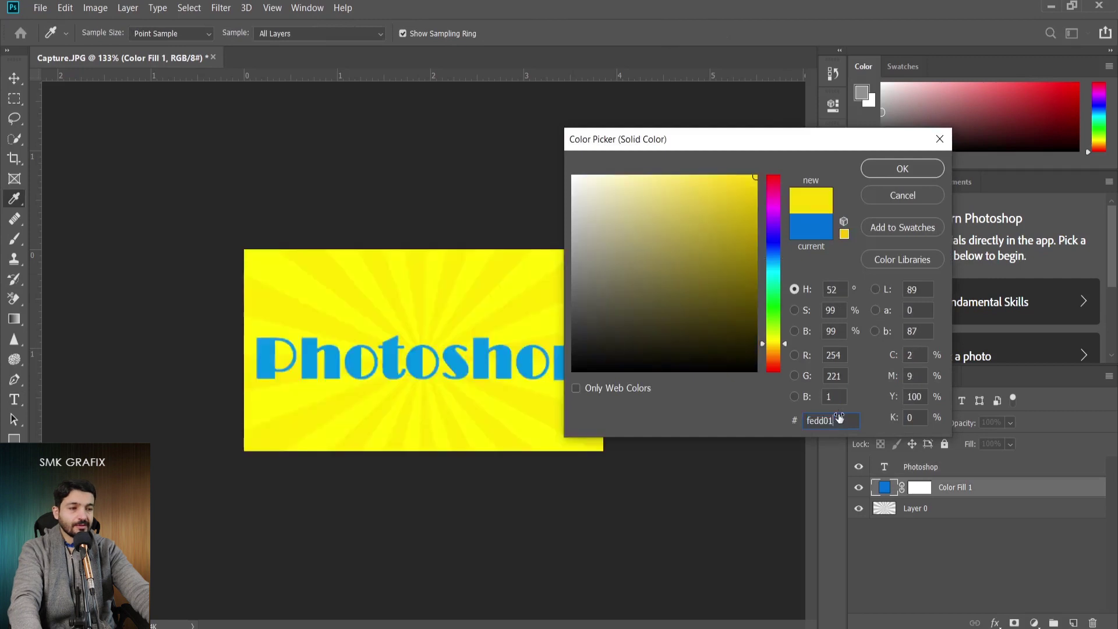
left_click(883, 169)
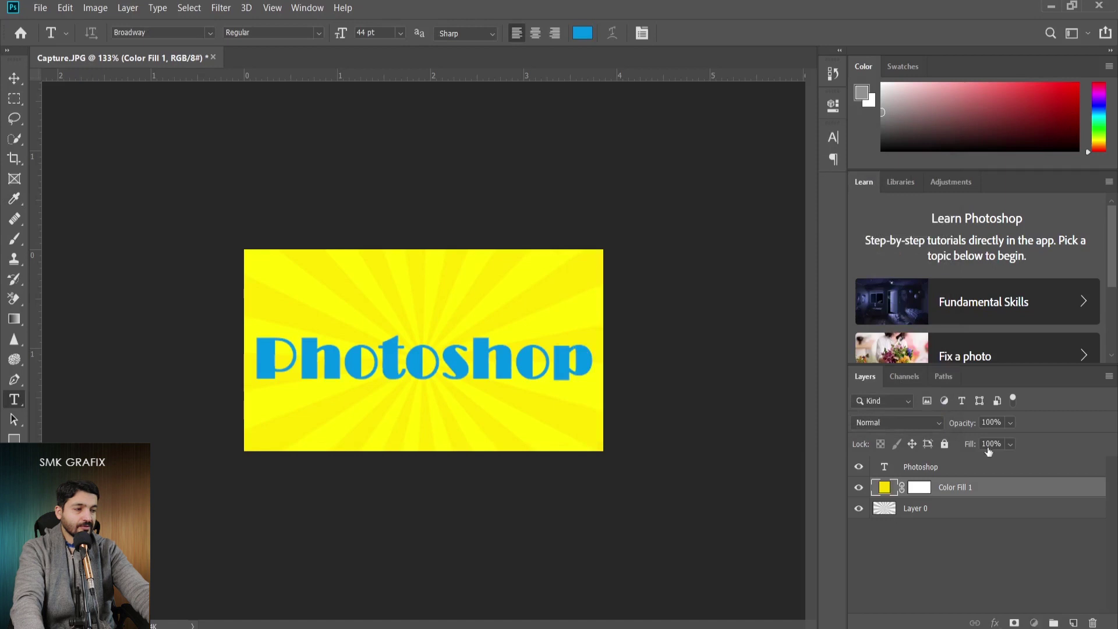
Raise the opacity of Layer 0 to 100% and set the Color Fill 1 layer's blend mode to Hard Light
left_click(891, 510)
left_click(1010, 424)
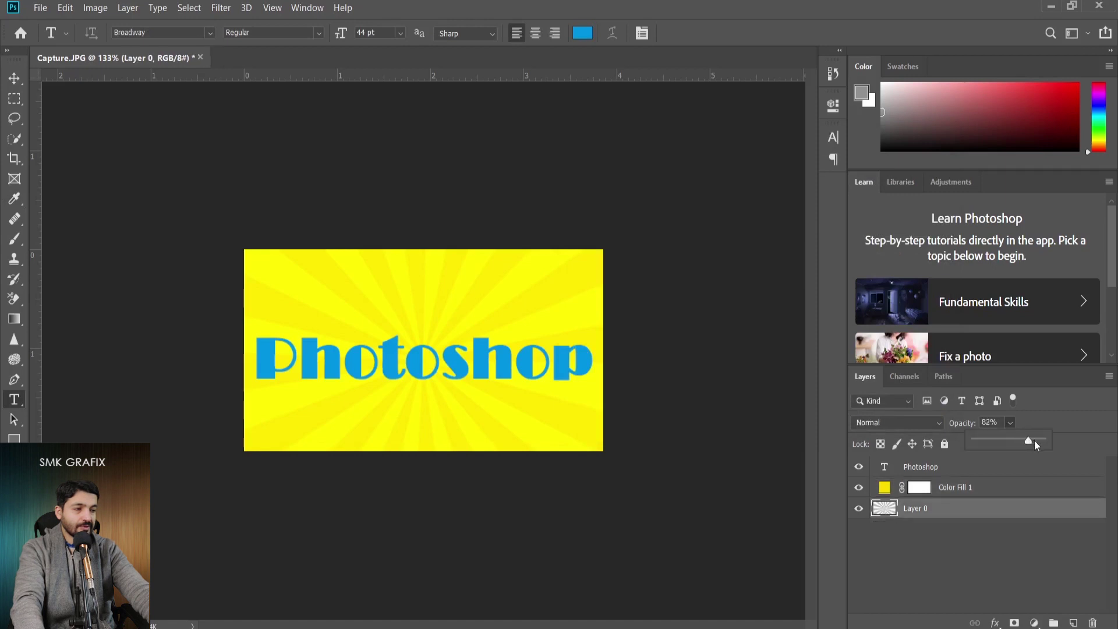
left_click_drag(1039, 442, 1050, 446)
left_click(897, 423)
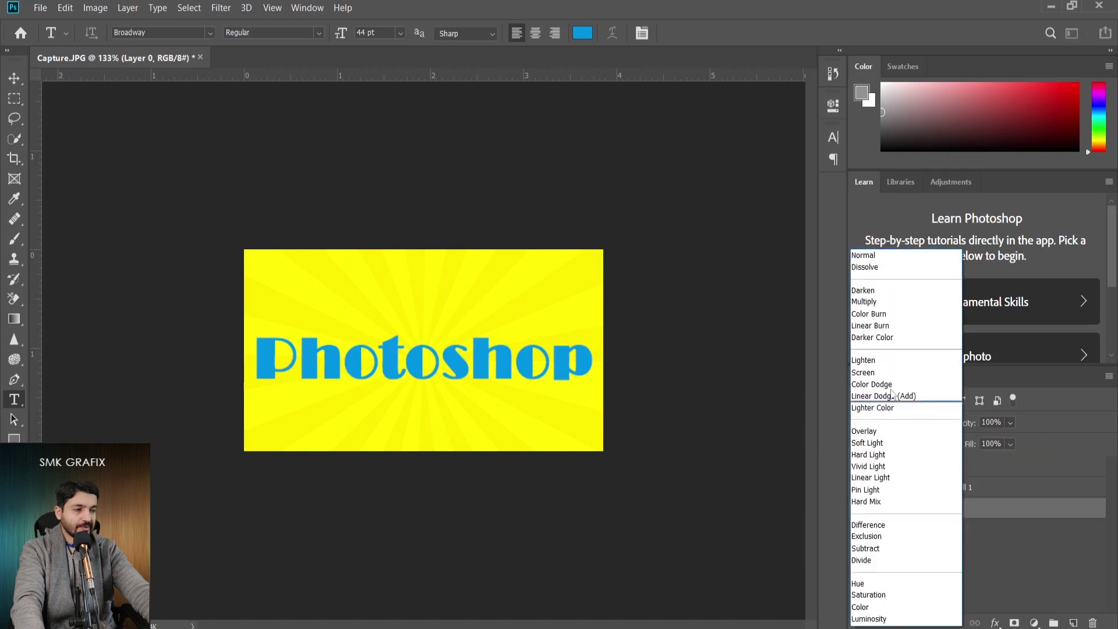
left_click(884, 455)
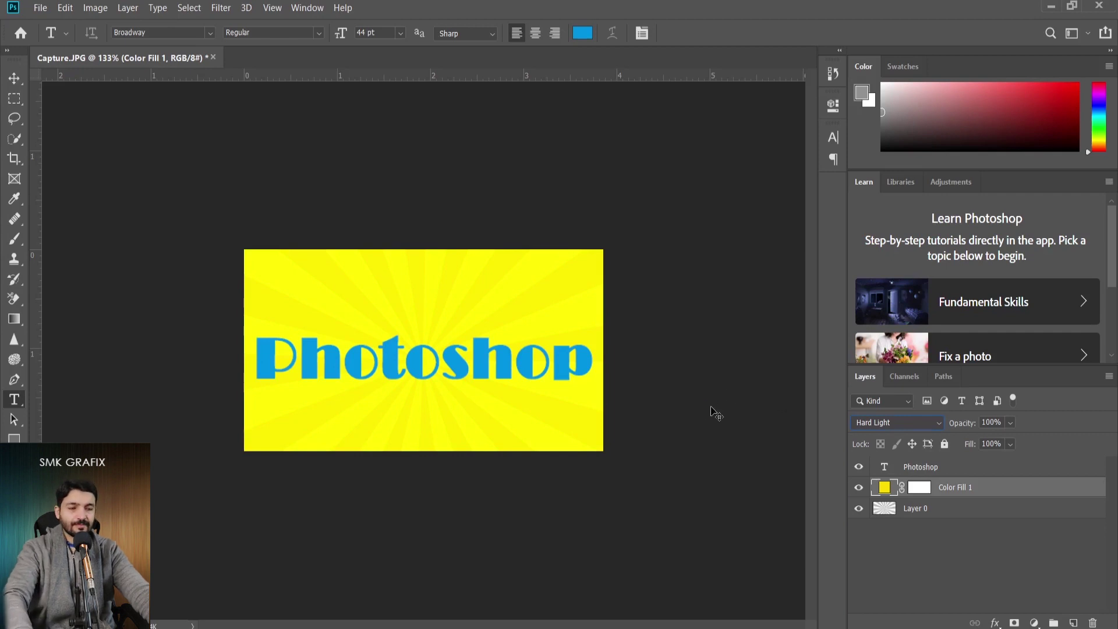
Save the yellow design as the JPEG copy 2.jpg in the gif folder with the default JPEG options
key("ctrl+shift+s")
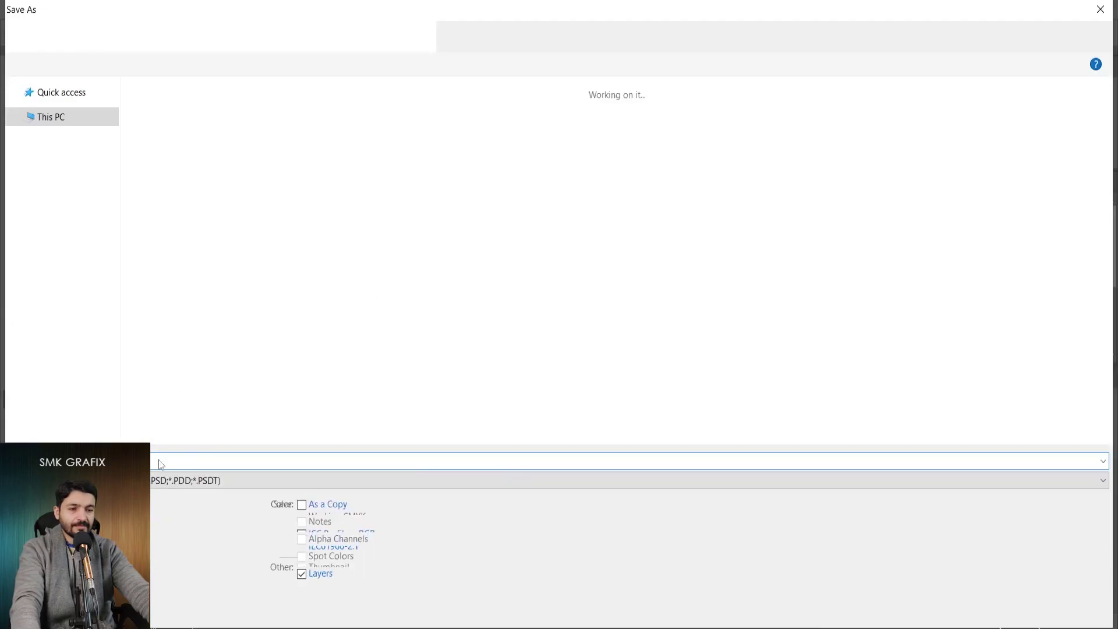
left_click(349, 481)
left_click(157, 318)
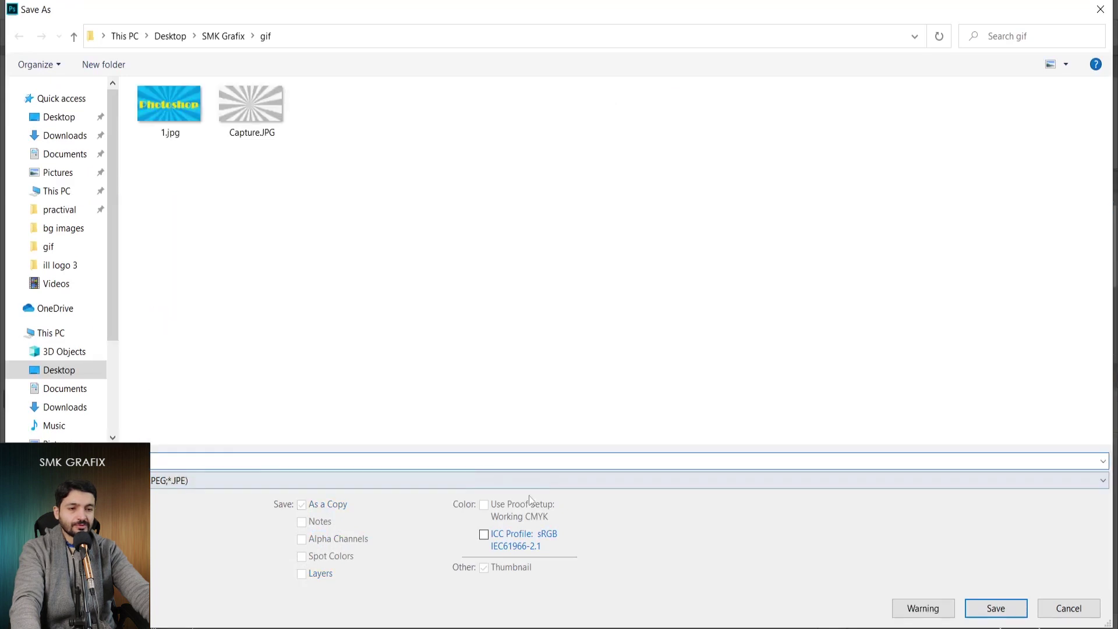
left_click(996, 608)
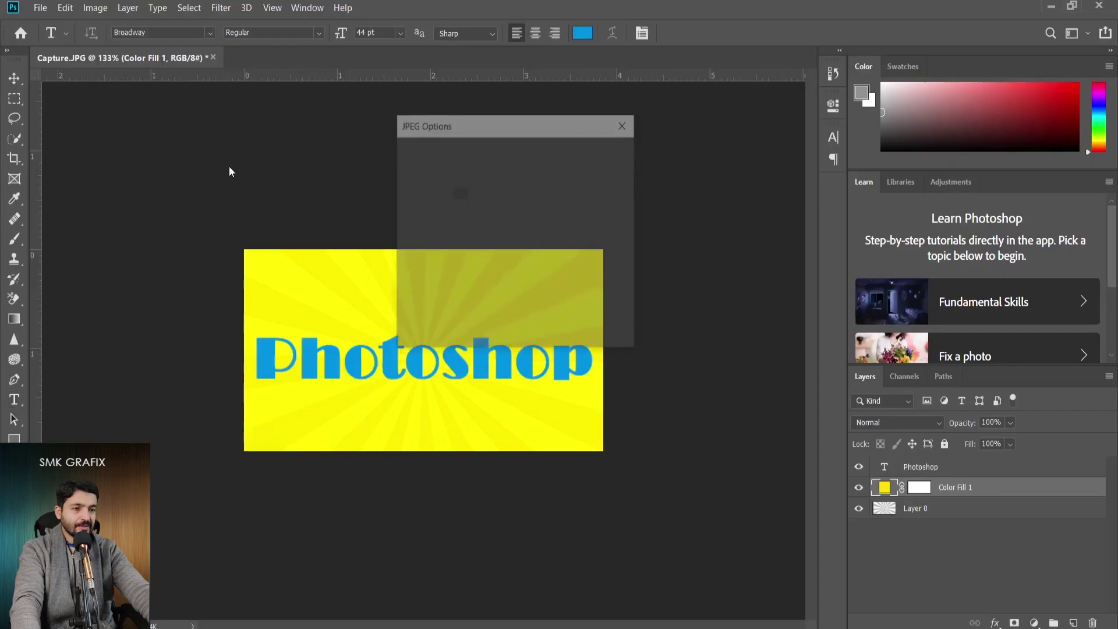
left_click(597, 152)
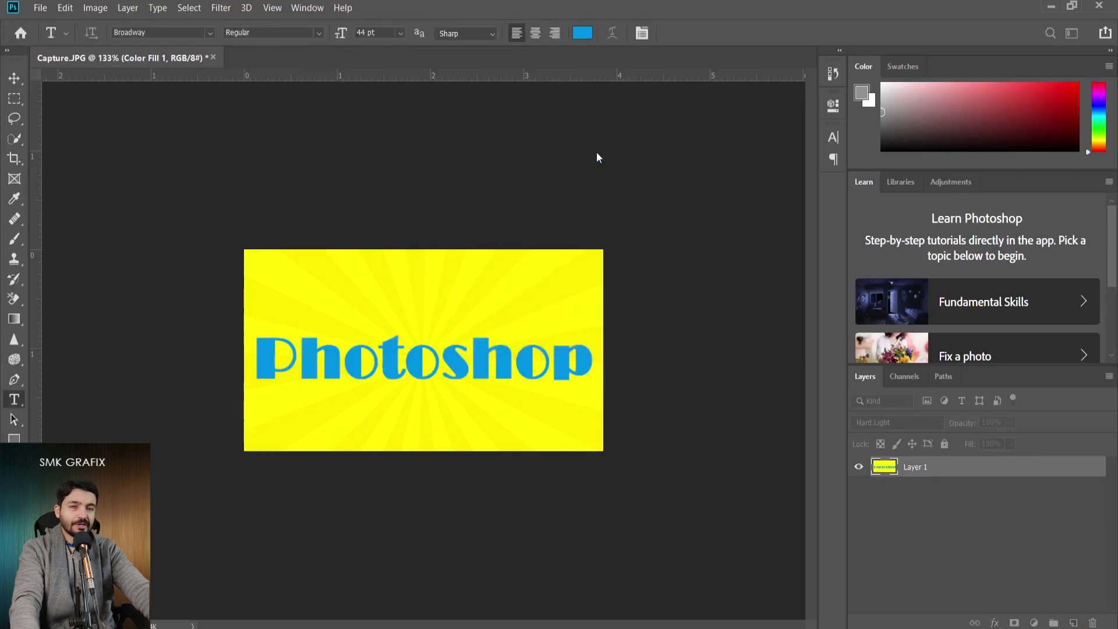
Load 1.jpg and 2.jpg from the gif folder into a stack as layers of a new document
left_click(298, 8)
left_click(294, 18)
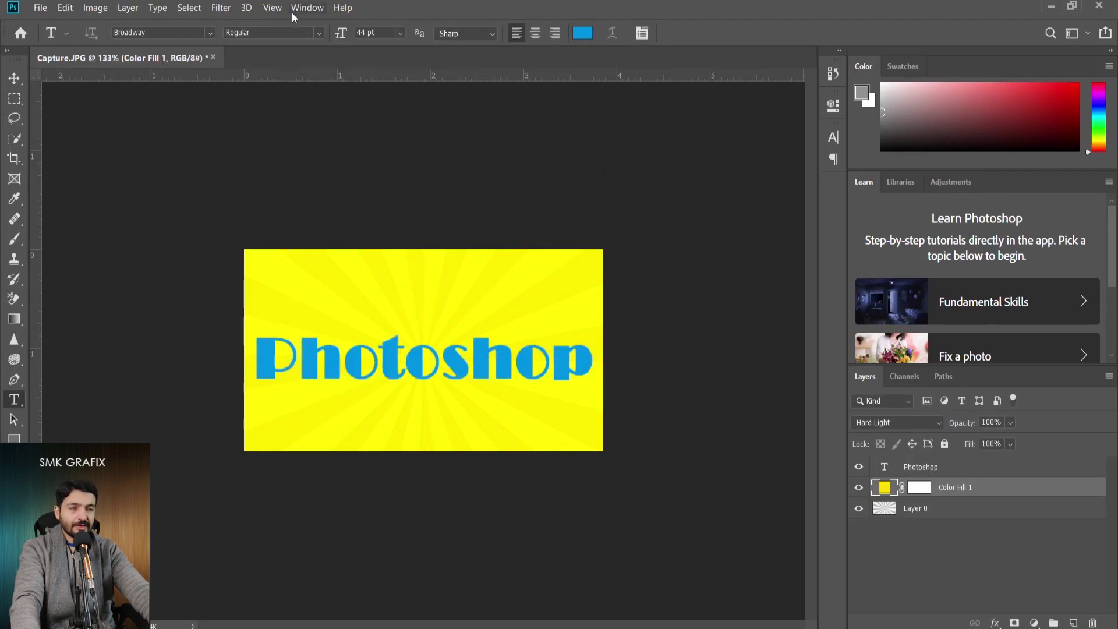
left_click(39, 8)
mouse_move(88, 350)
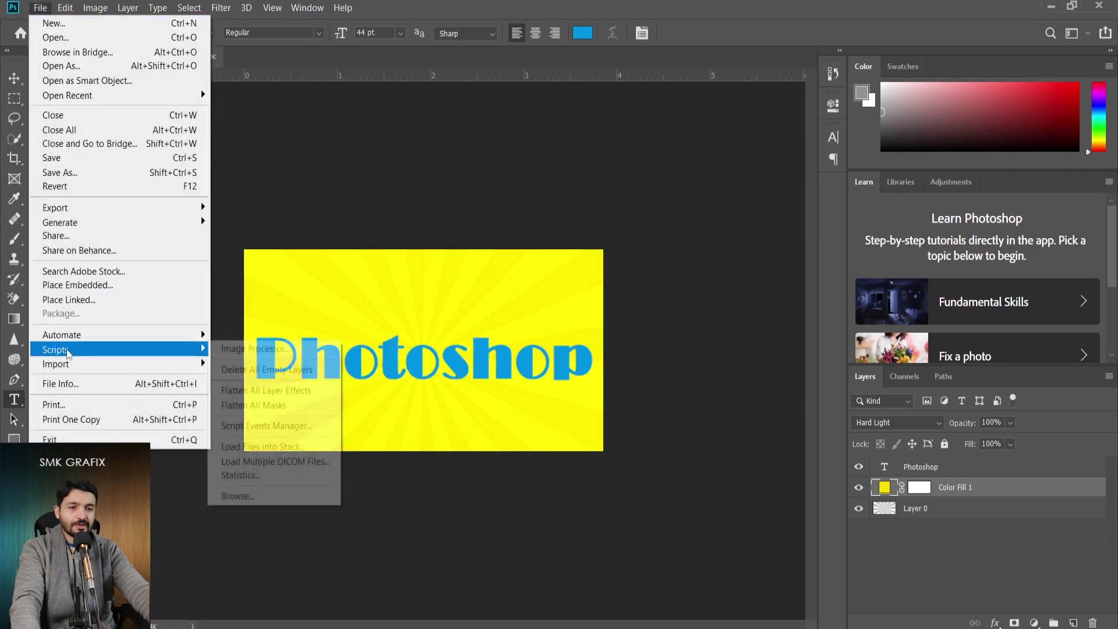
left_click(252, 449)
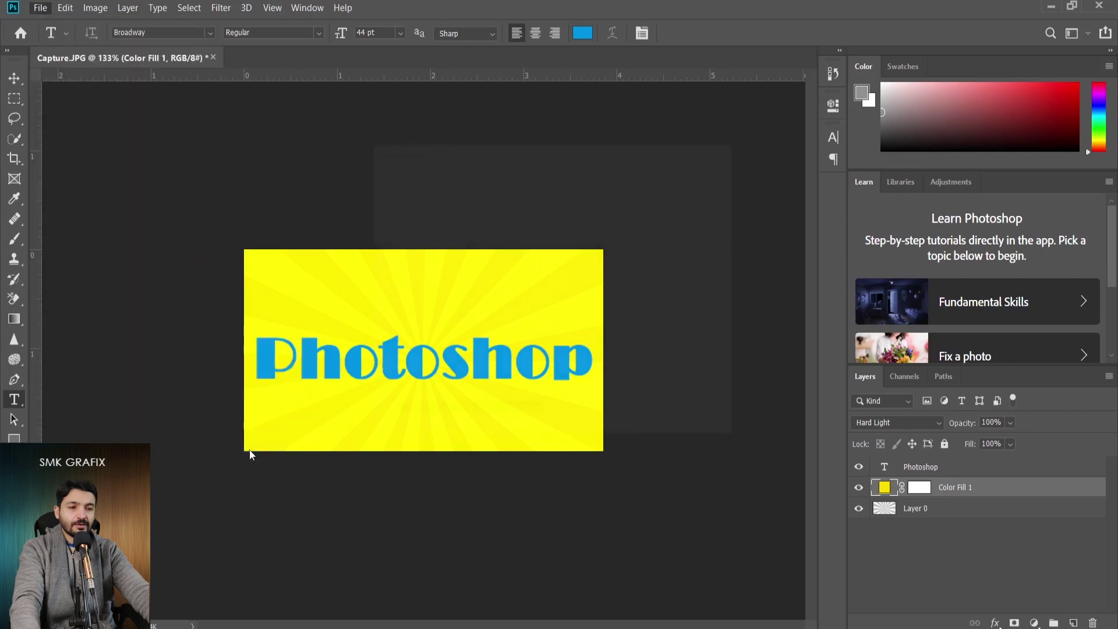
left_click(611, 271)
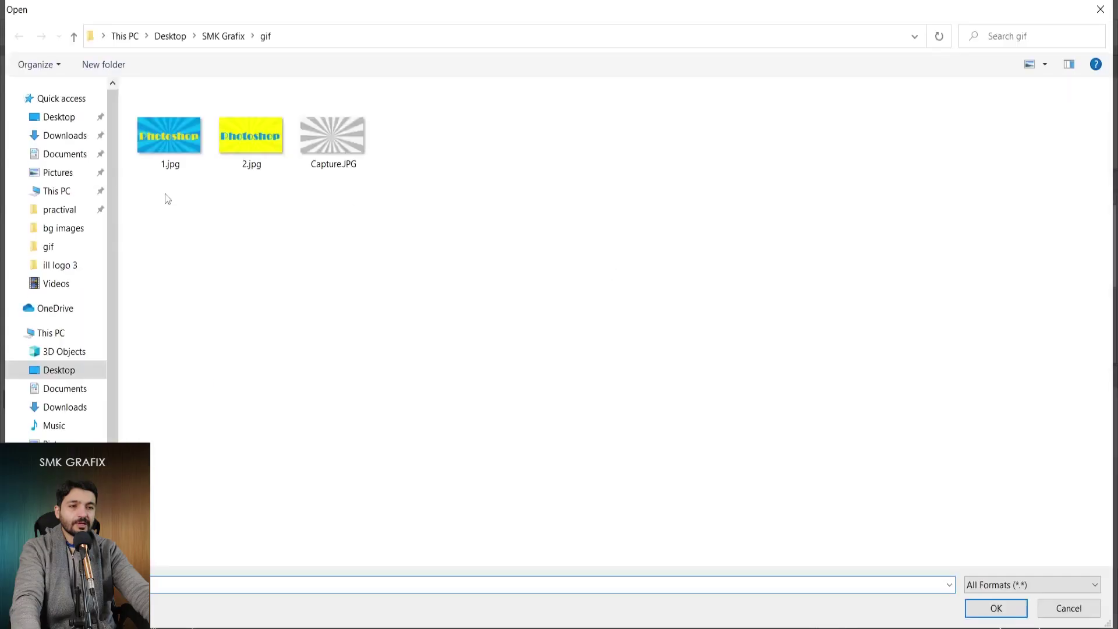
left_click_drag(165, 194, 240, 140)
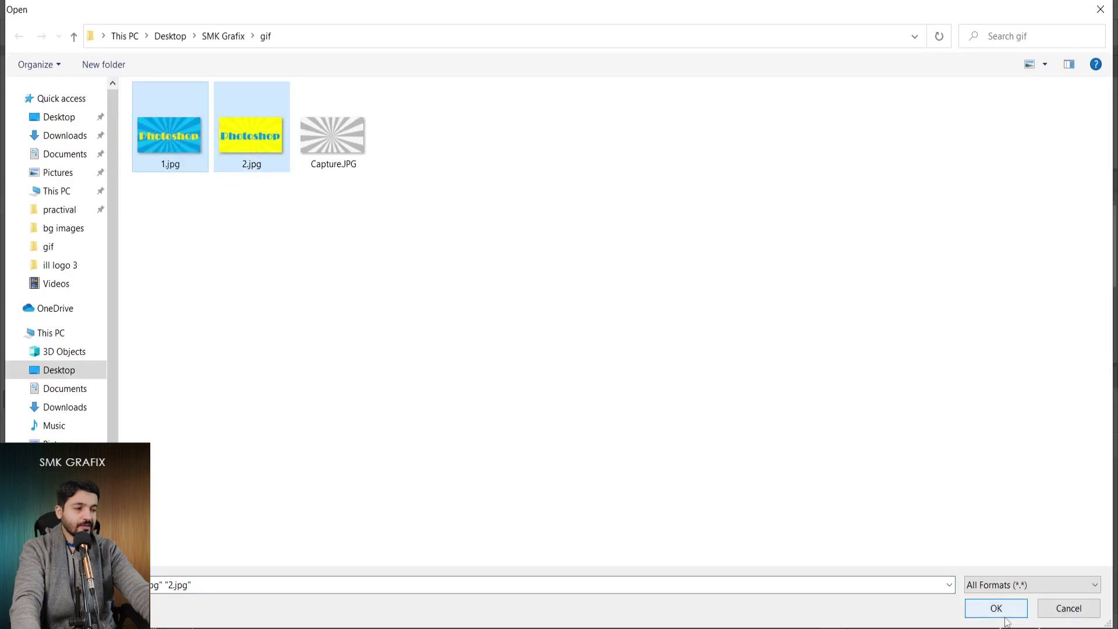
left_click(1005, 616)
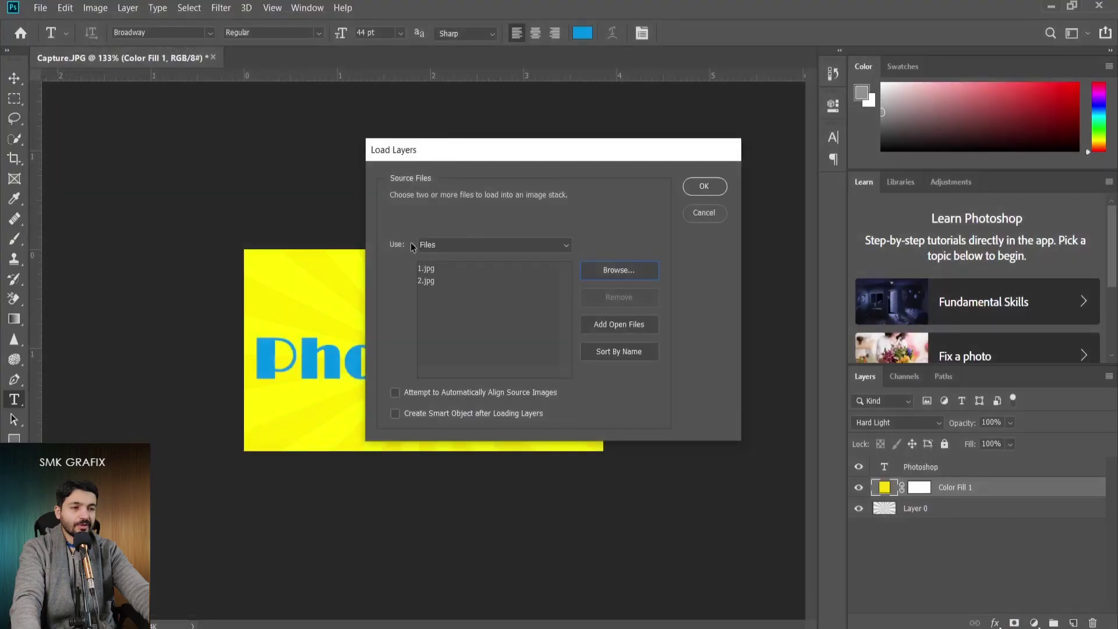
left_click(714, 188)
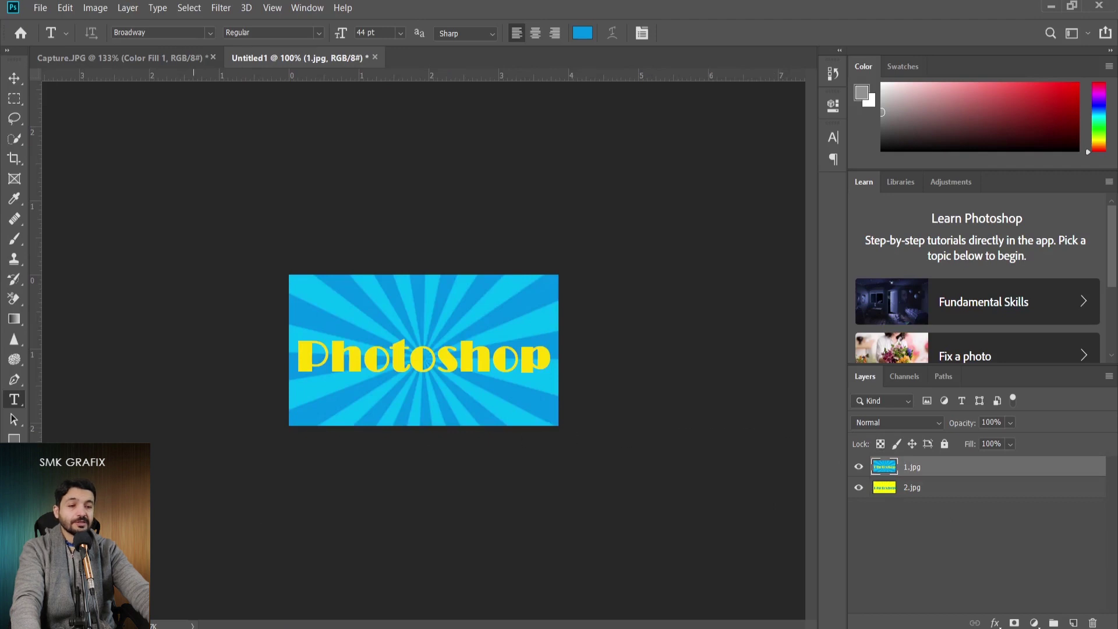
Create a frame animation in the Timeline and make its frames from the two image layers
left_click(303, 9)
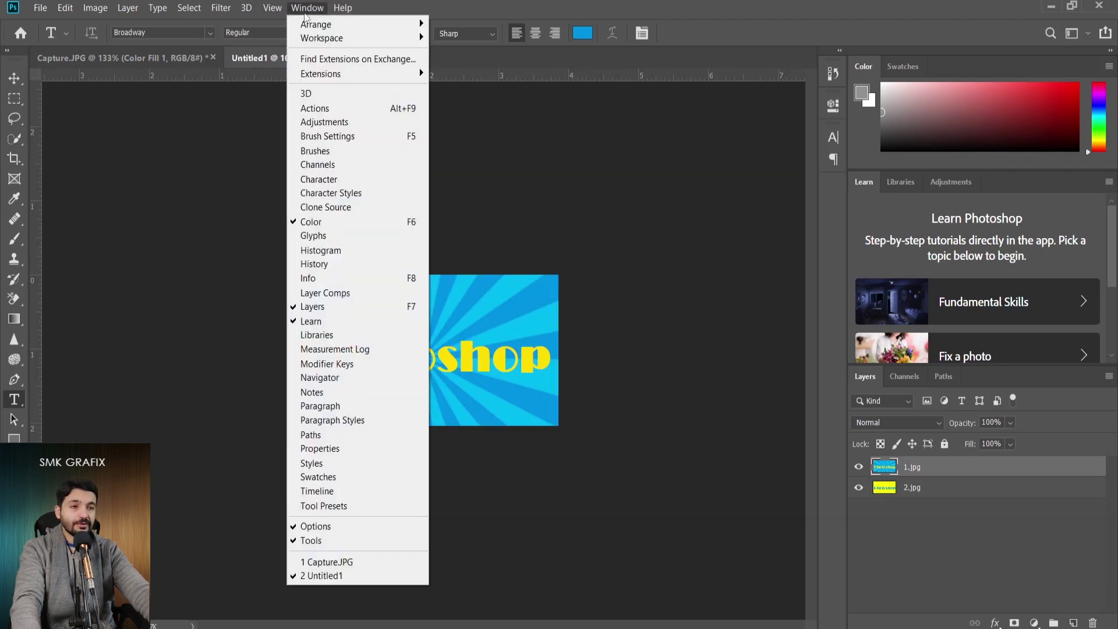
left_click(326, 491)
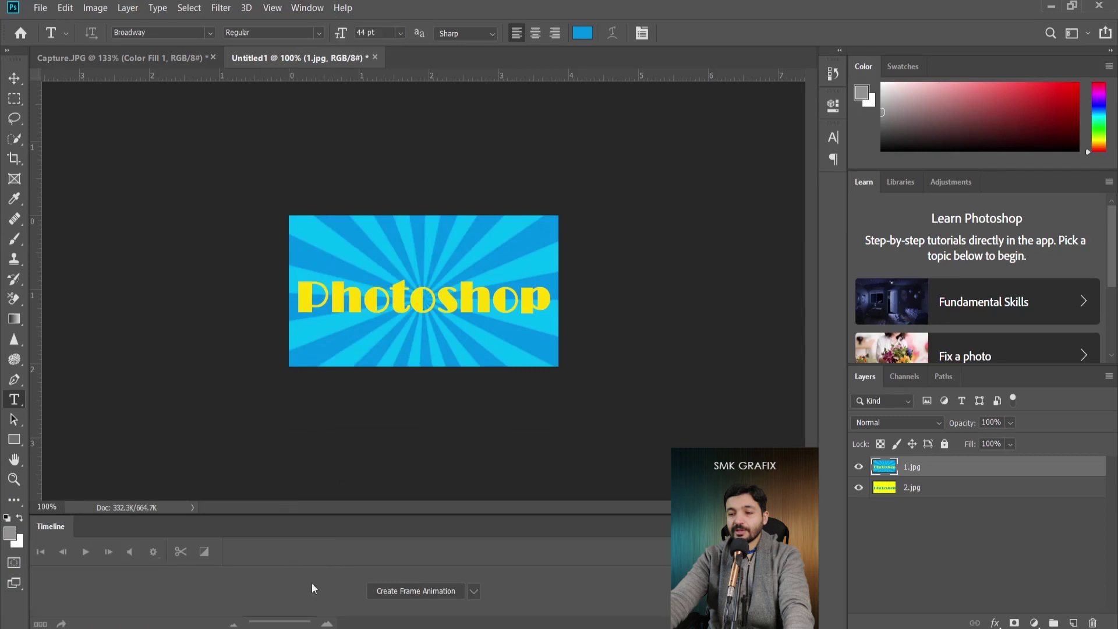
left_click(421, 596)
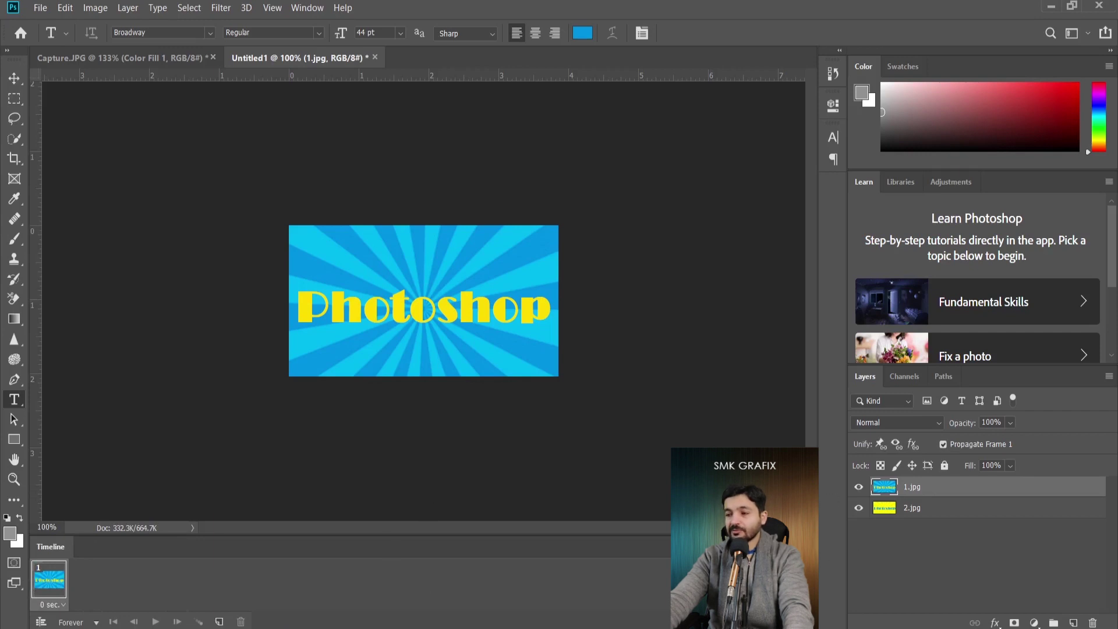
left_click(811, 547)
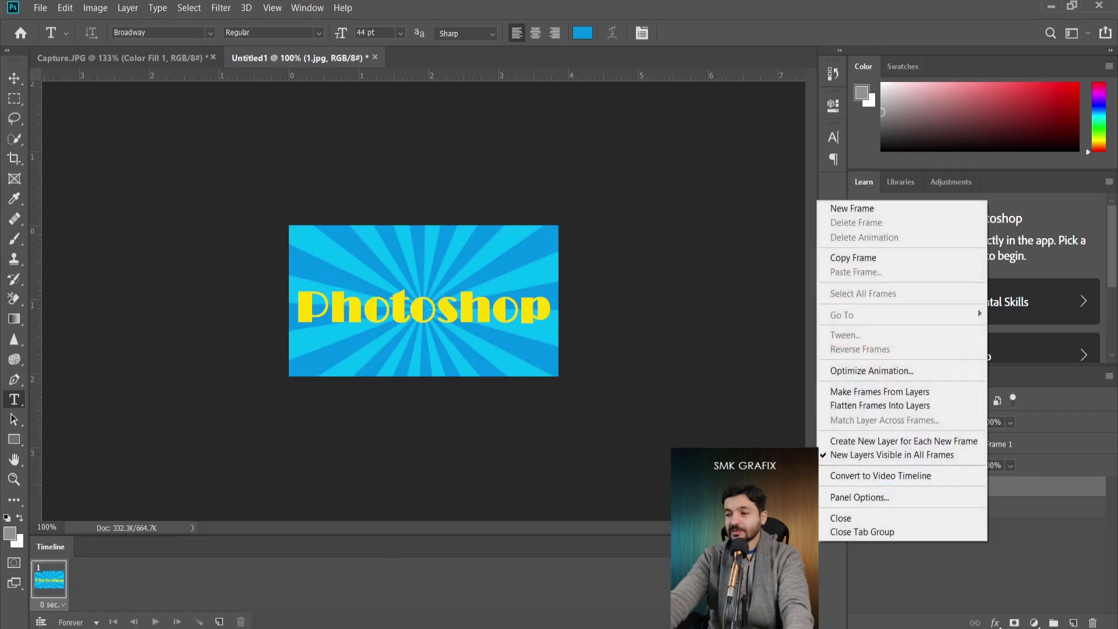
left_click(882, 395)
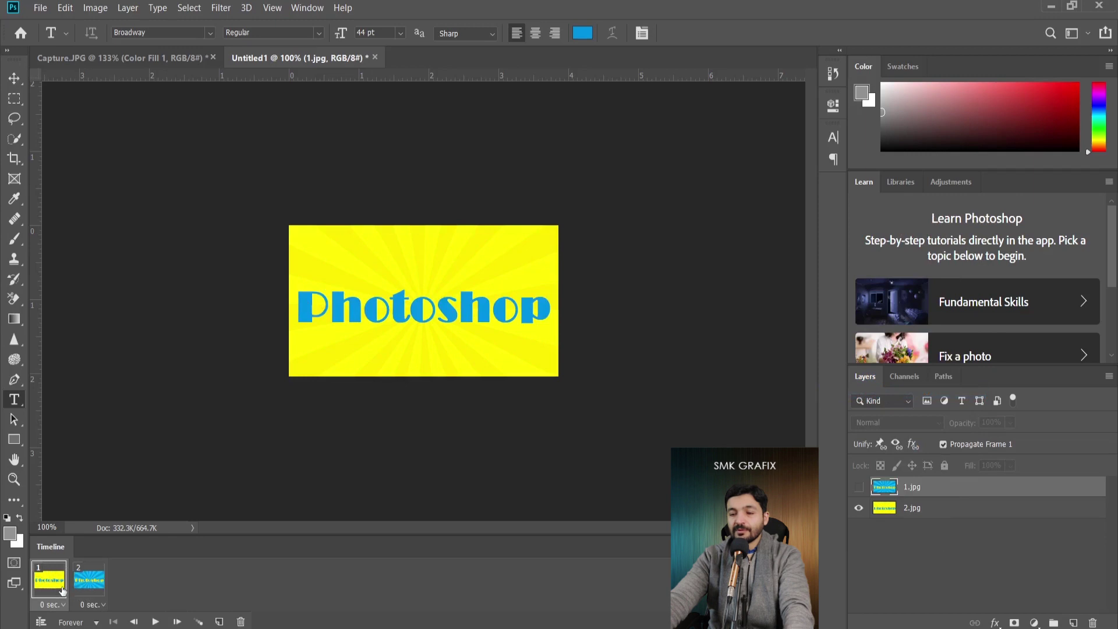
Set the delay of both frames to 0.5 seconds with looping on Forever, and play the animation
left_click(102, 607)
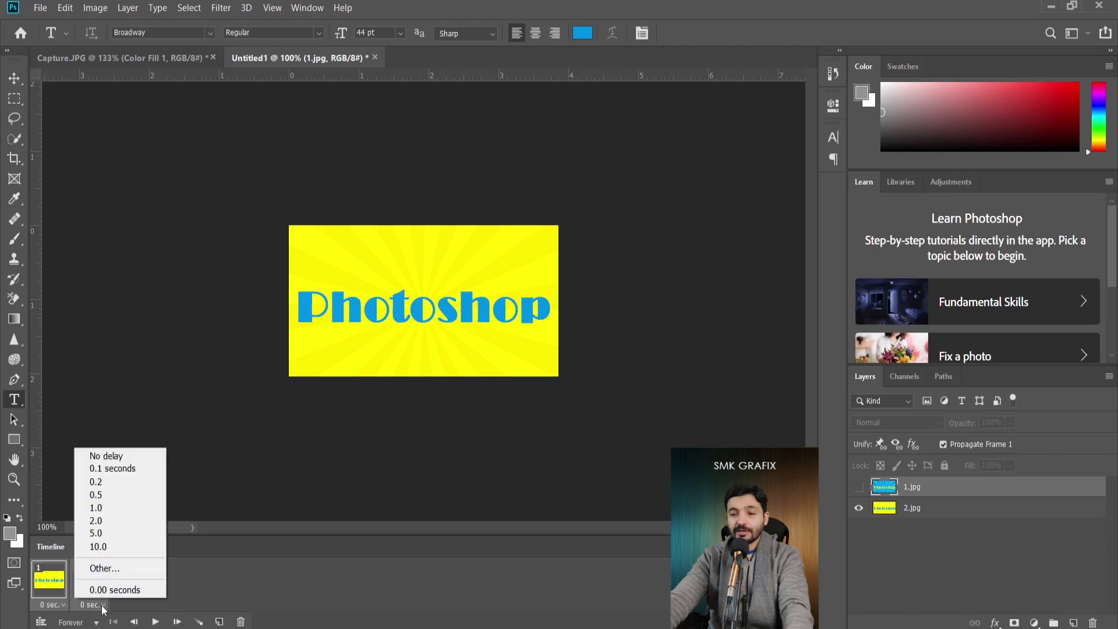
left_click(69, 495)
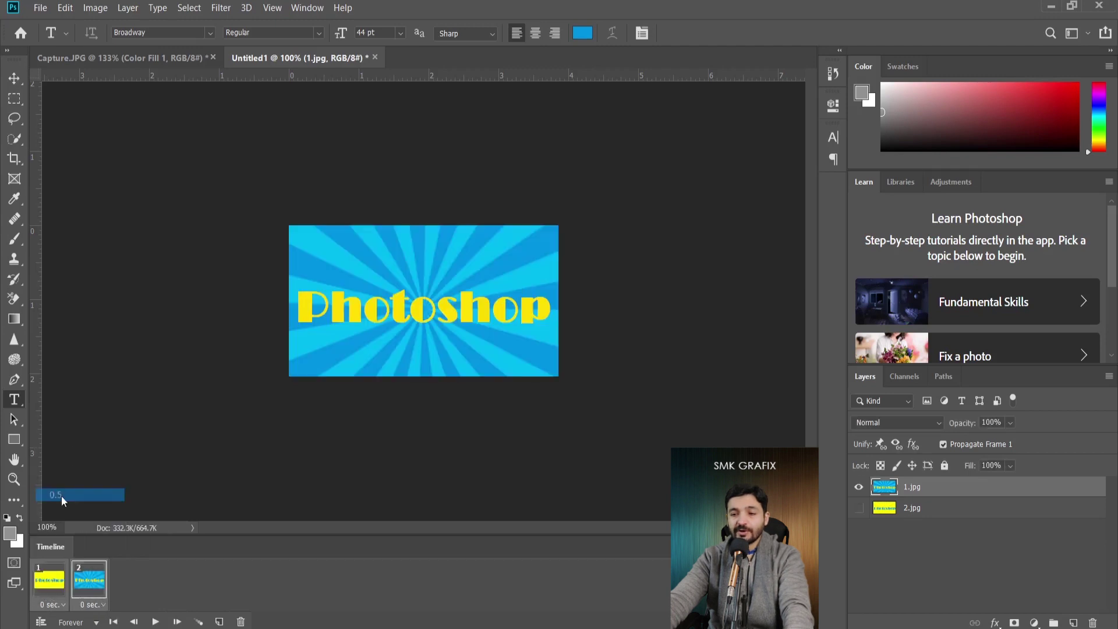
left_click(73, 622)
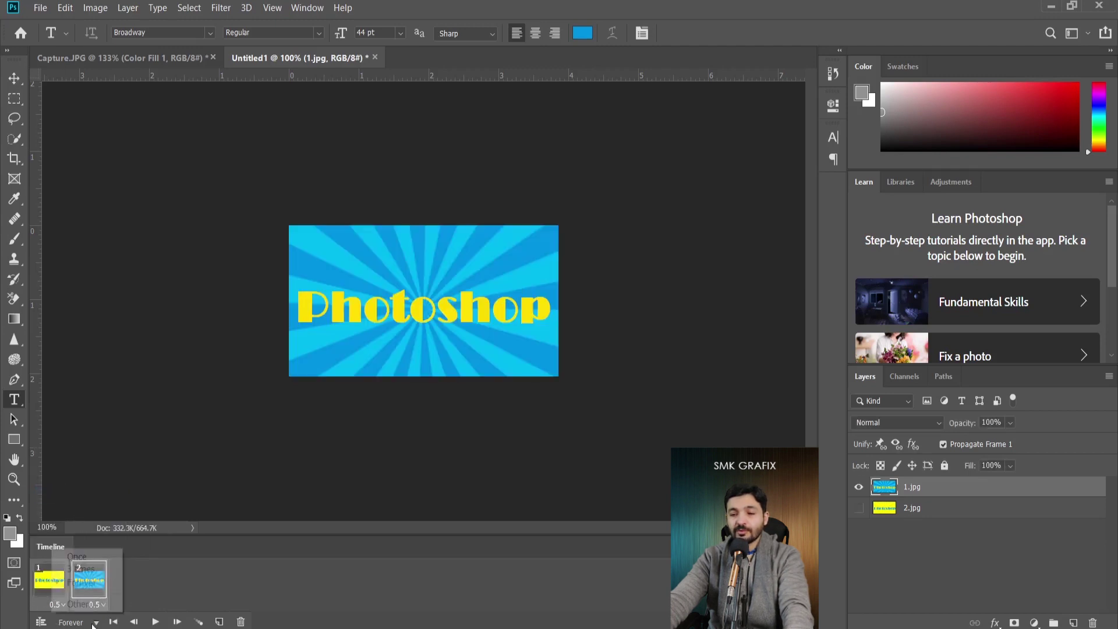
left_click(90, 584)
left_click(155, 622)
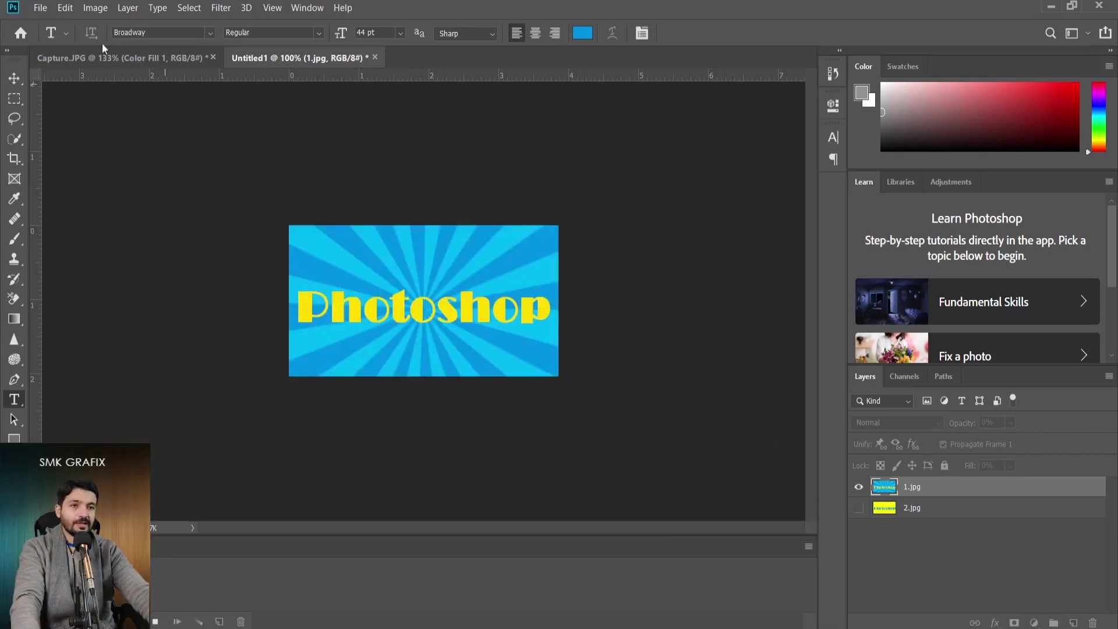
Start a Save for Web (Legacy) export of the animation and set its file format to GIF
left_click(42, 9)
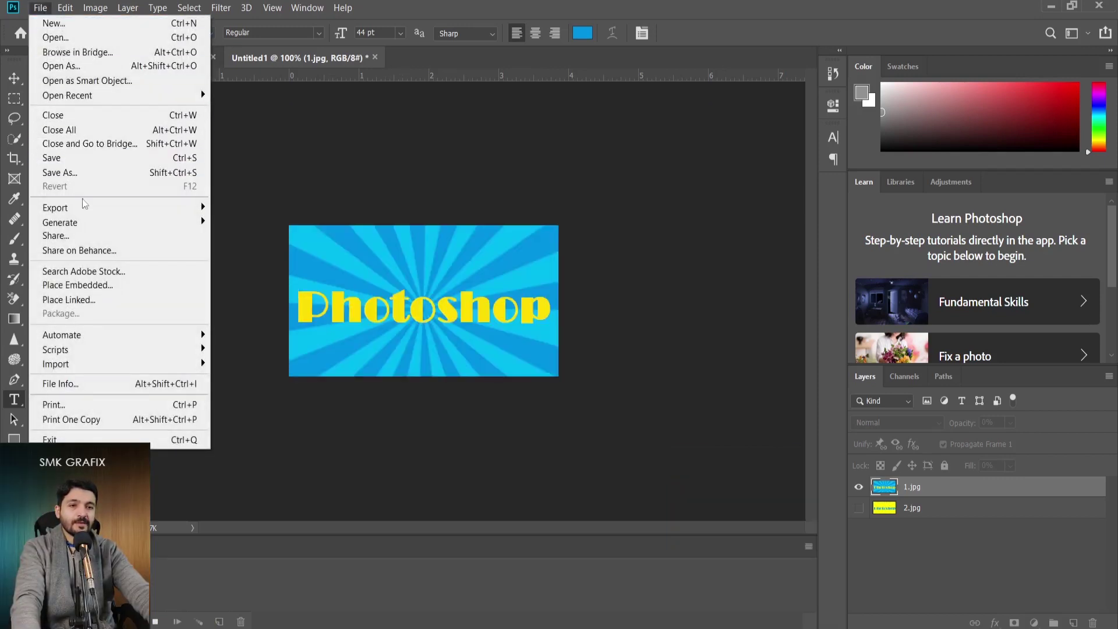
mouse_move(85, 209)
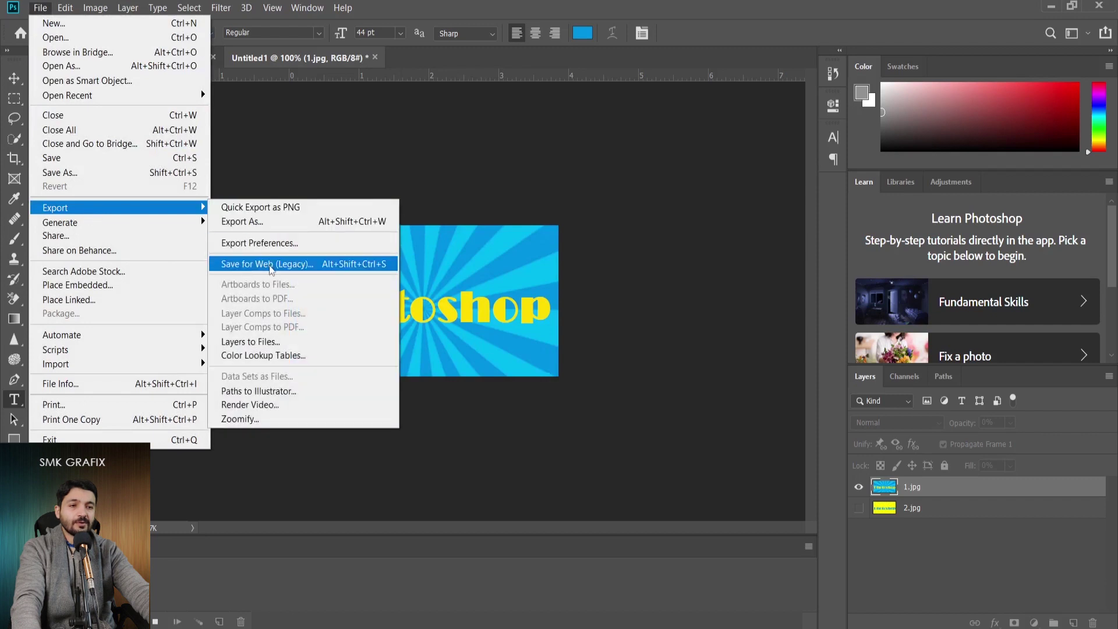
left_click(270, 265)
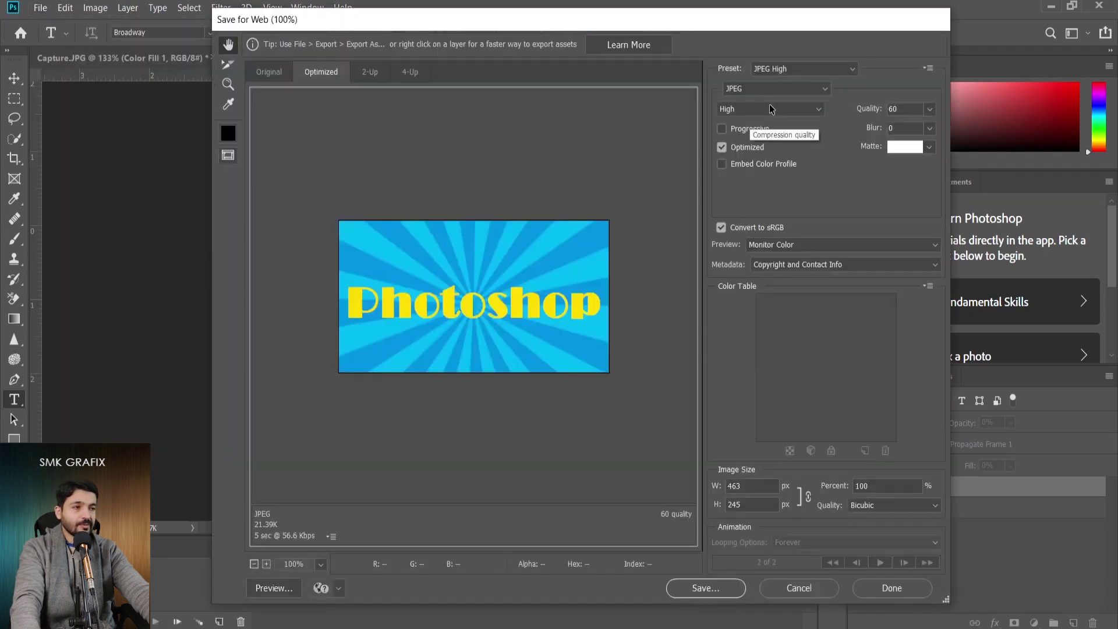
left_click(792, 89)
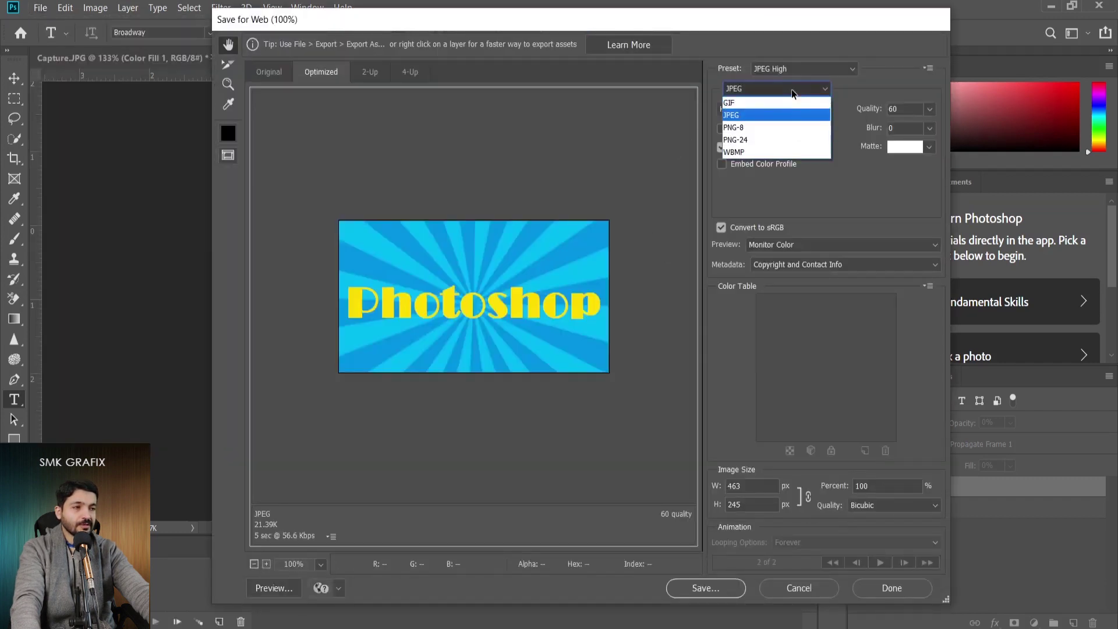
left_click(754, 105)
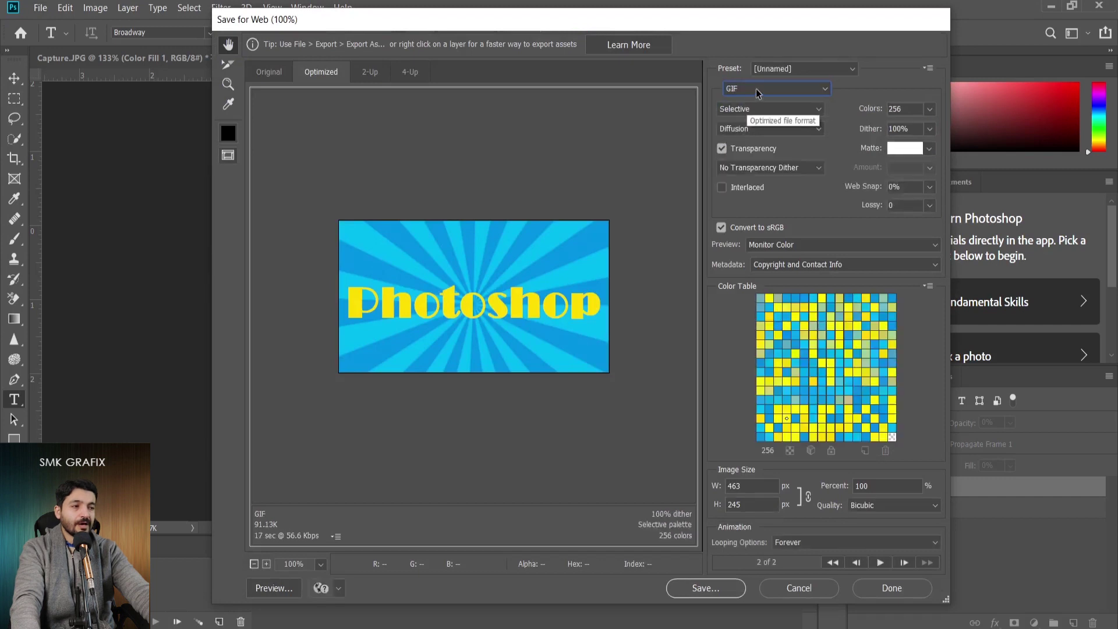
left_click(758, 92)
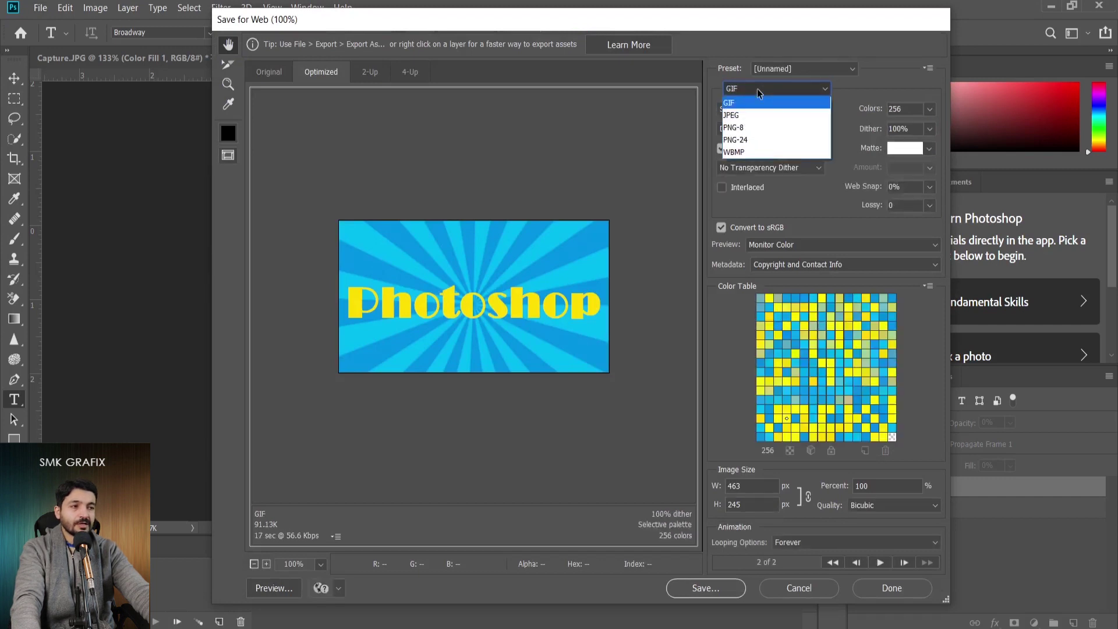
left_click(751, 109)
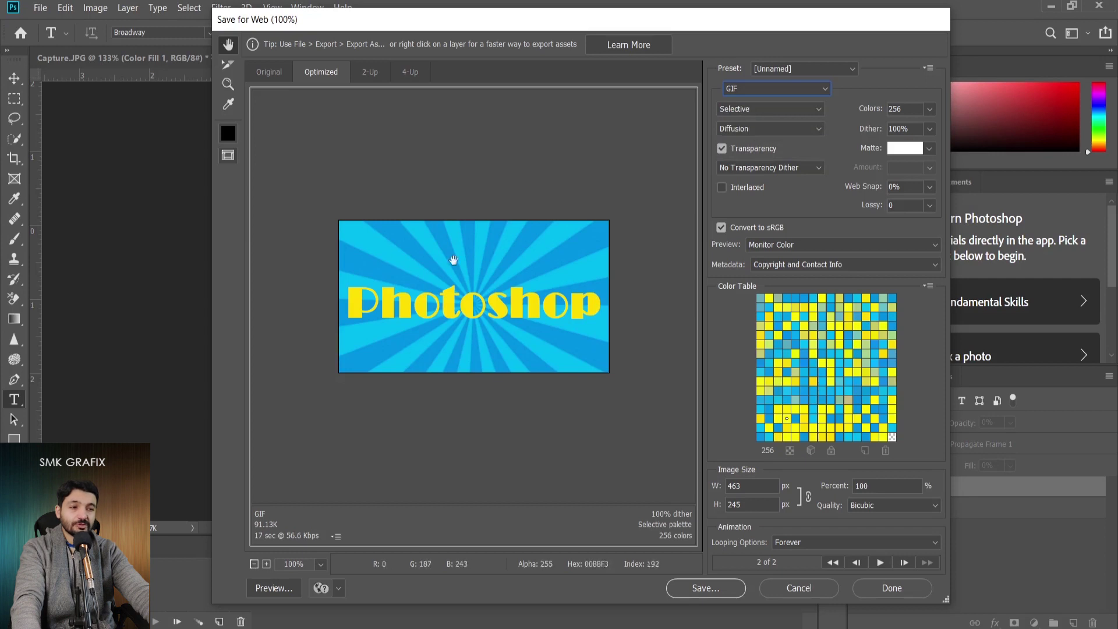
left_click(777, 91)
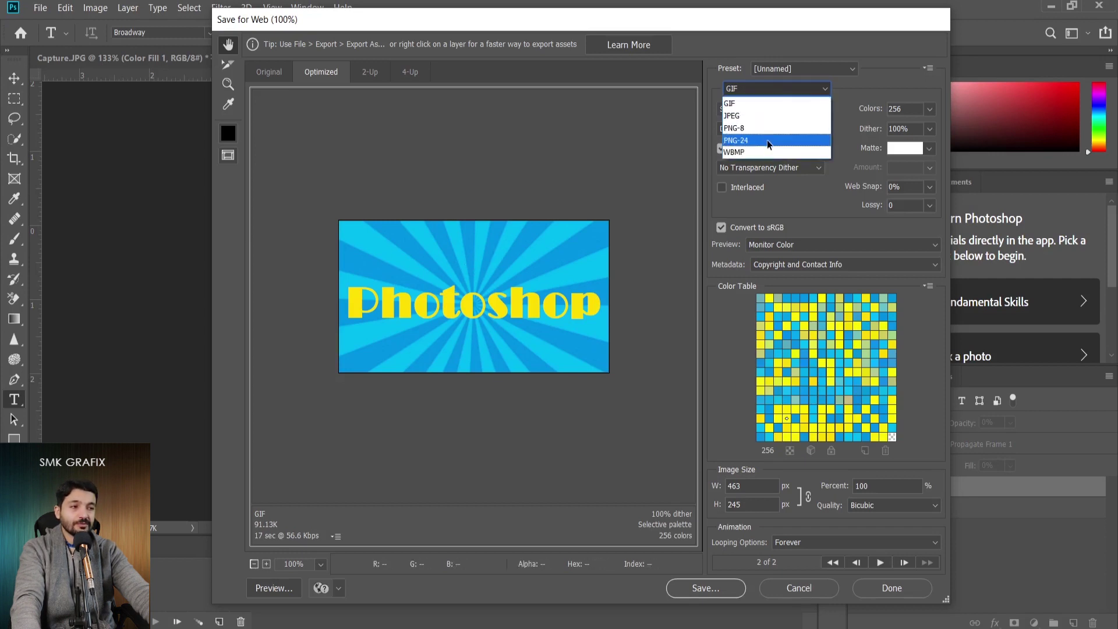
left_click(751, 103)
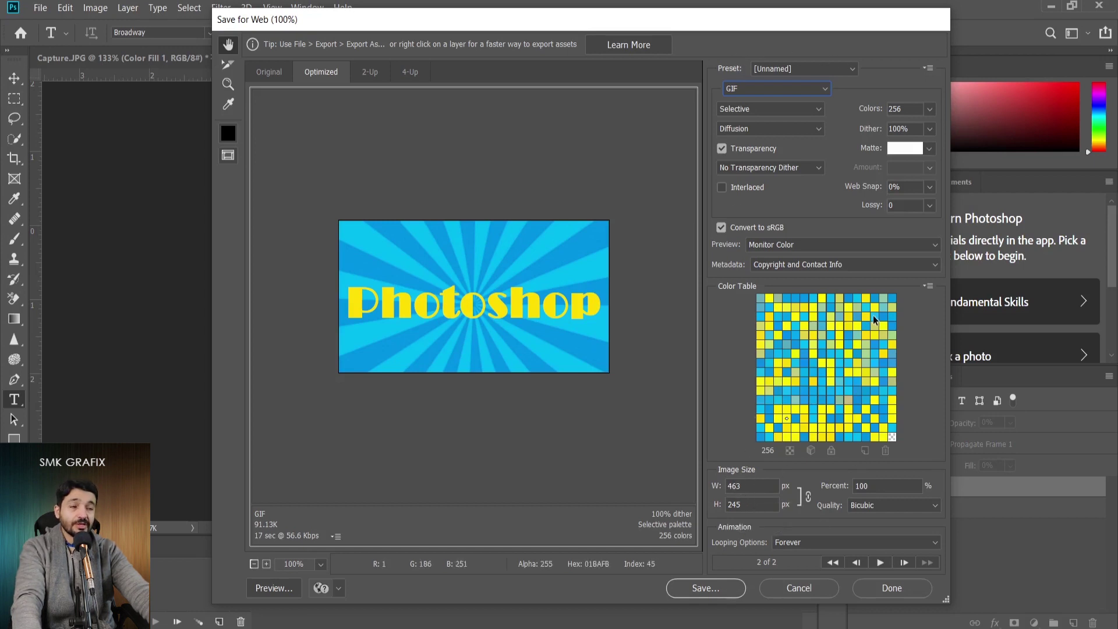
Save the exported GIF in the gif folder under the name Animation, as Images Only
left_click(712, 589)
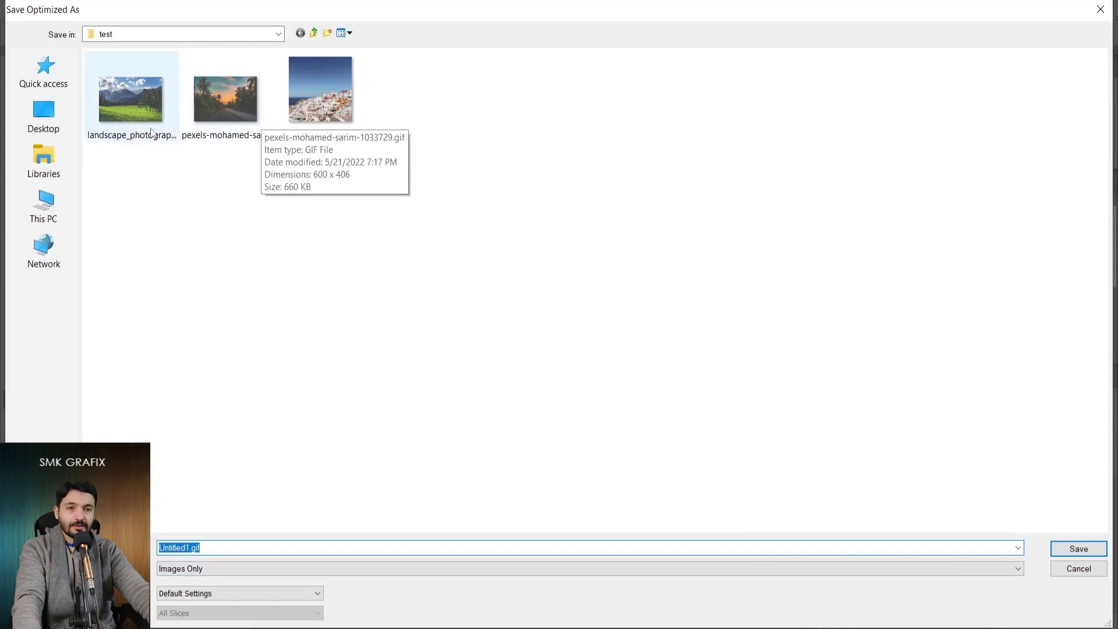
left_click(43, 116)
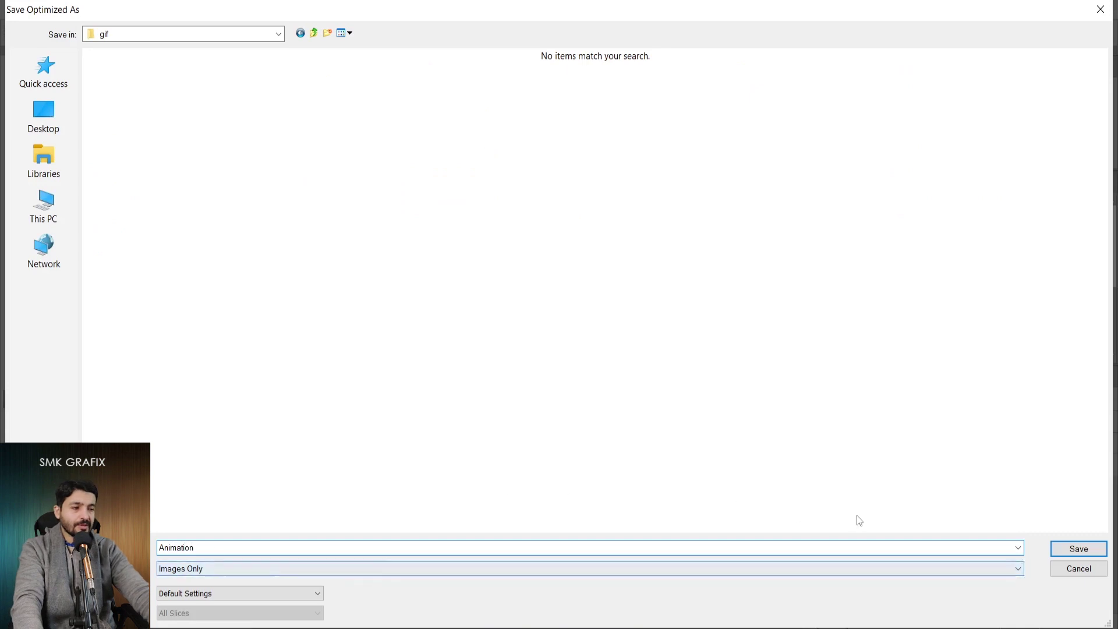
left_click(1075, 552)
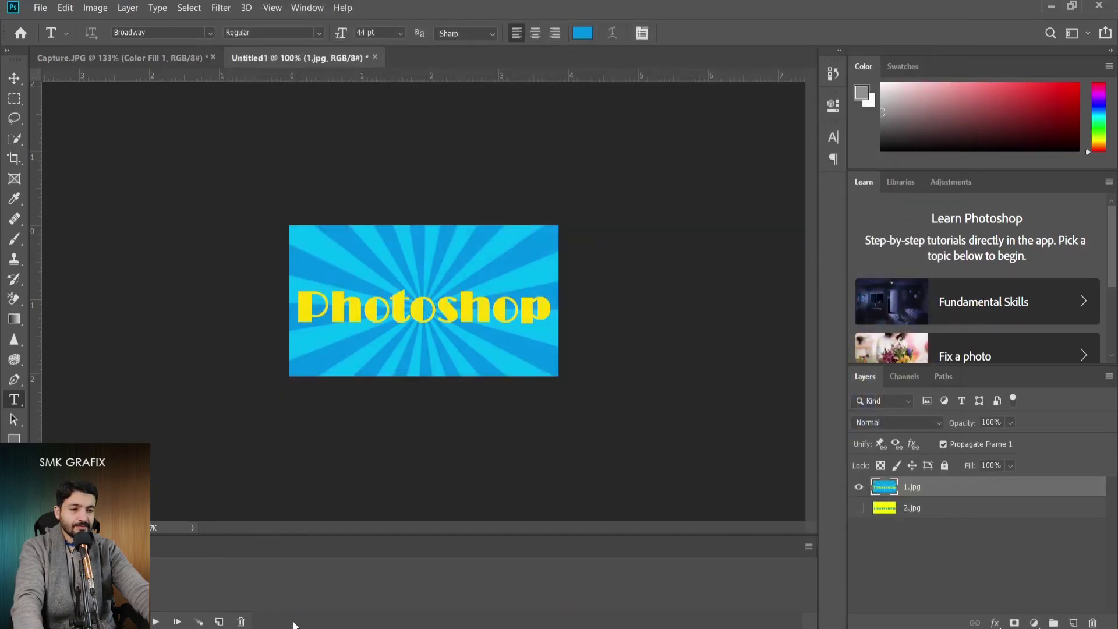
Switch to File Explorer, view Animation.gif in the default image viewer, and close the viewer
key("alt+Tab")
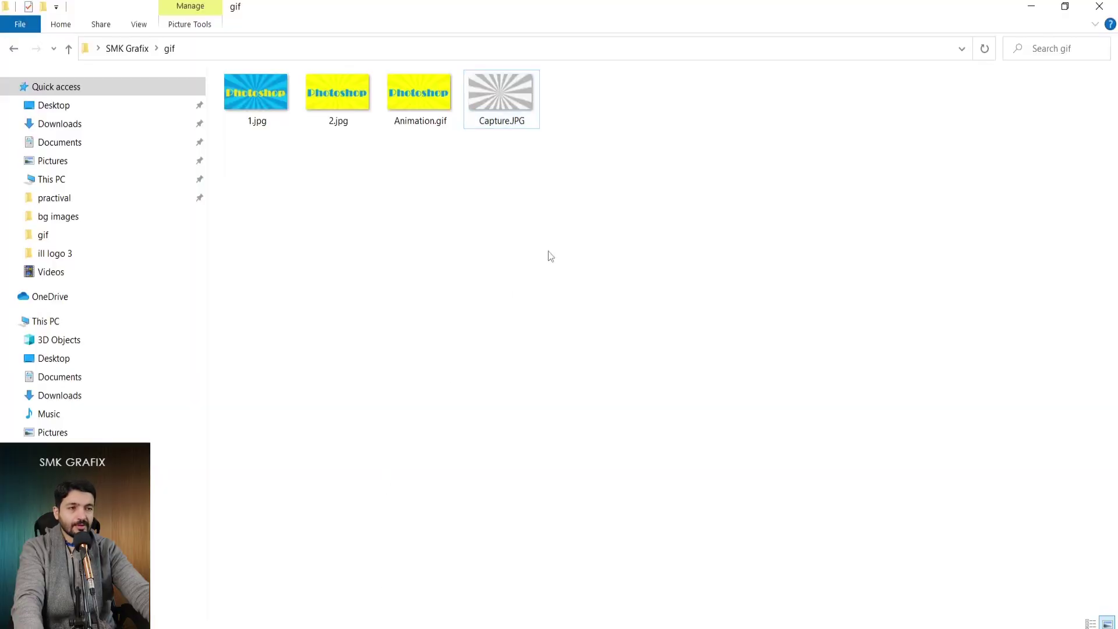
double_click(422, 92)
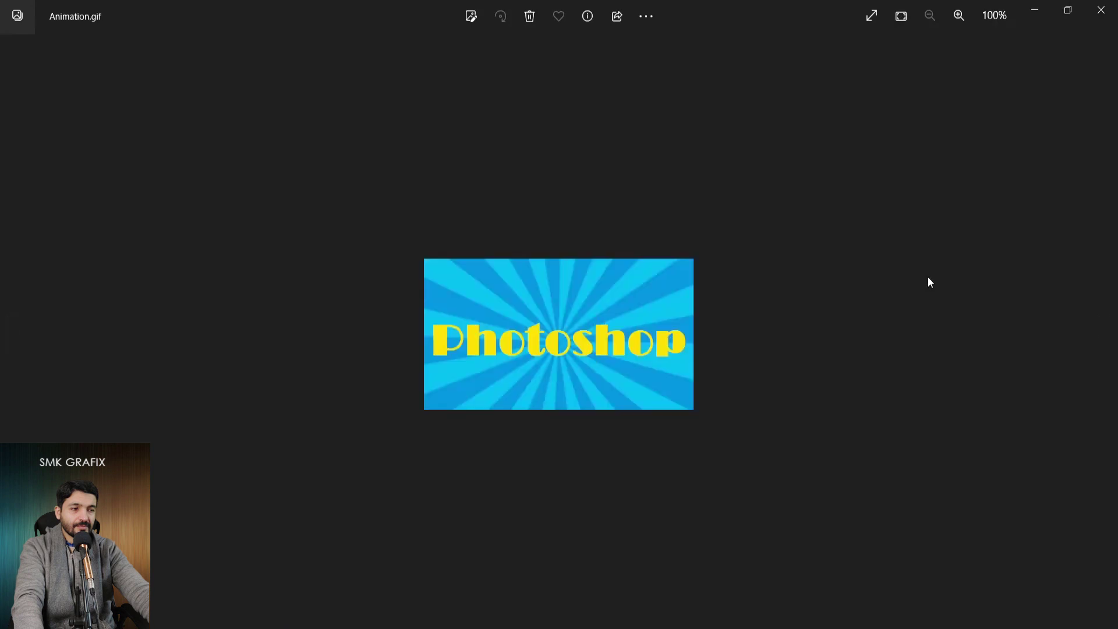
left_click(1101, 10)
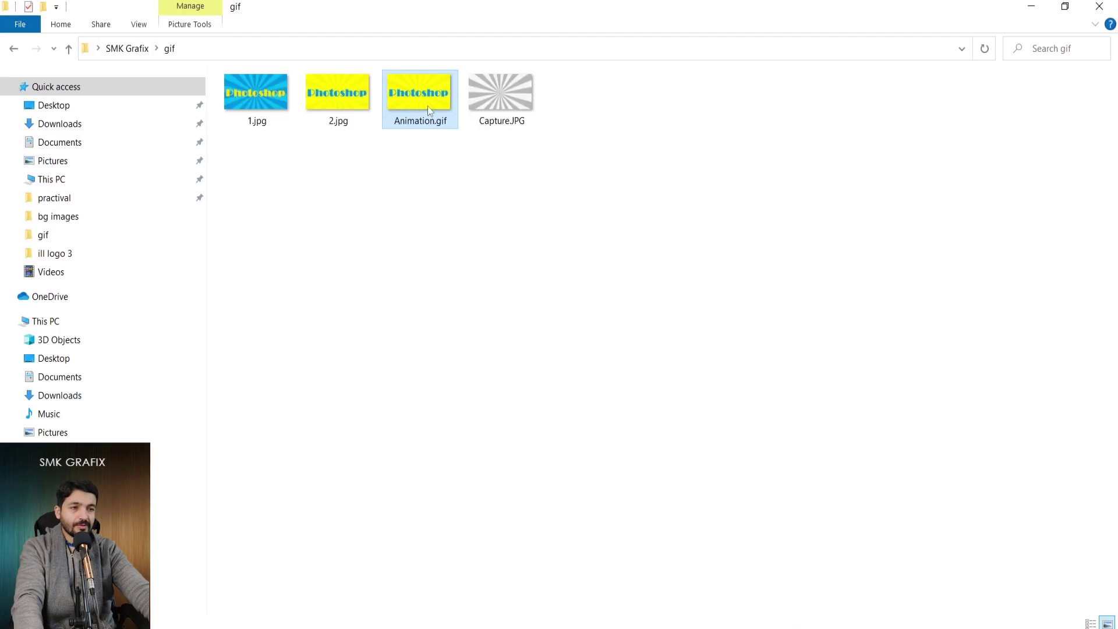
Open Animation.gif from the gif folder using the Open with choices
right_click(429, 106)
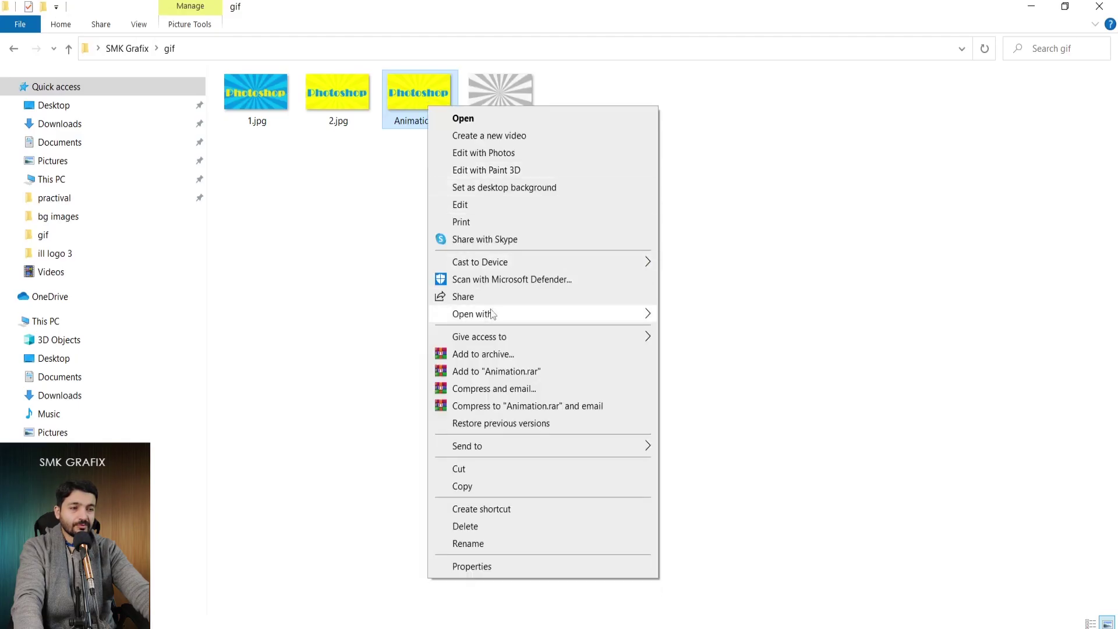
mouse_move(494, 319)
left_click(710, 351)
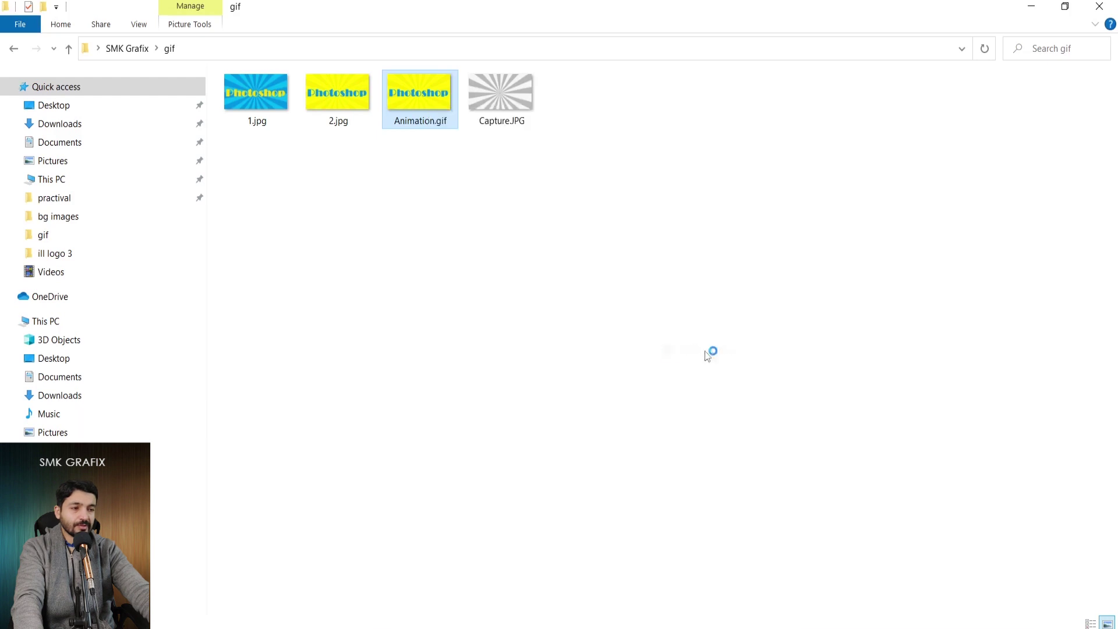